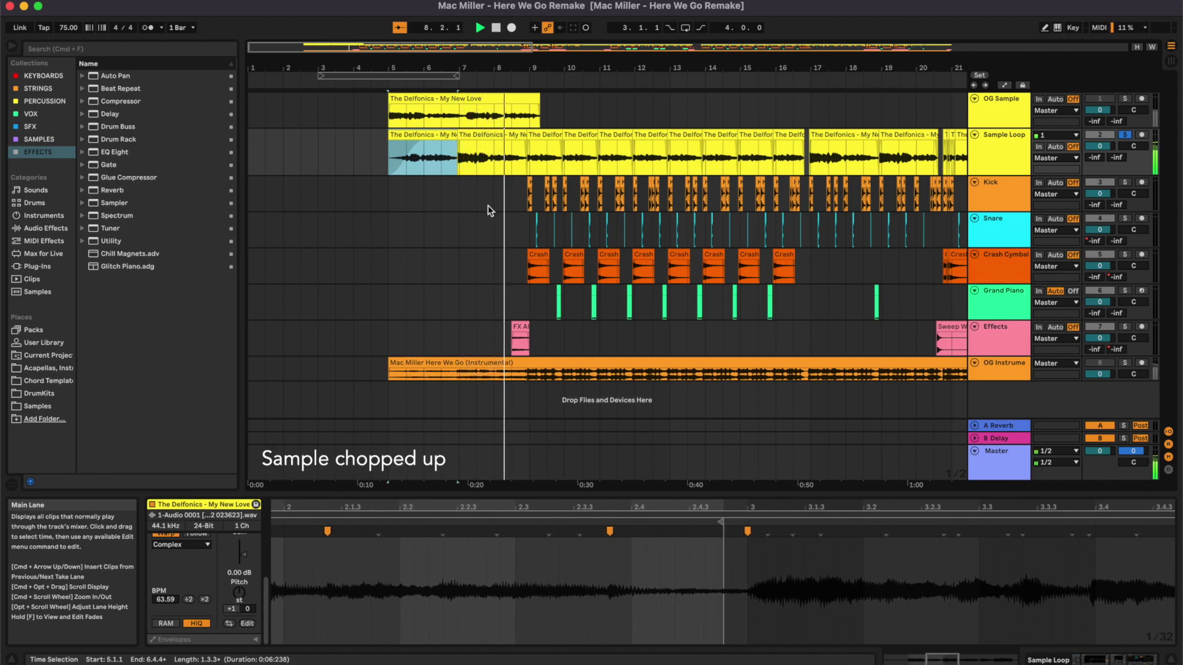
Step: Select the consecutive chopped clips on the Sample Loop track between bars 7 and 10 while the song plays
click(503, 135)
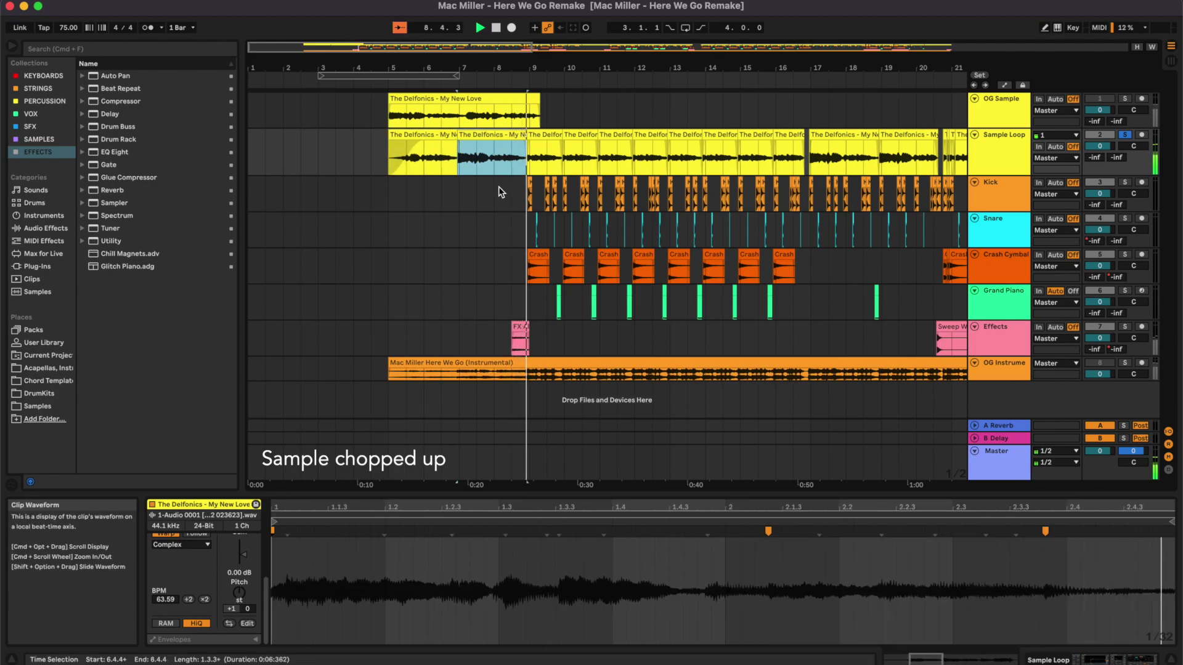
click(548, 136)
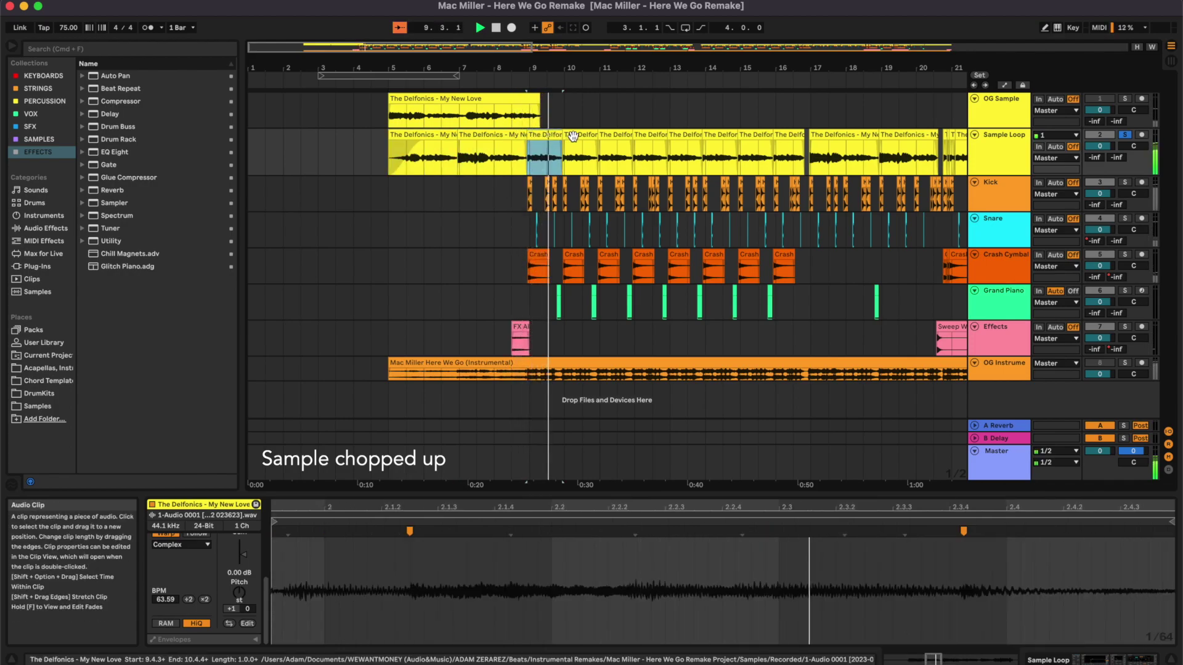
click(573, 136)
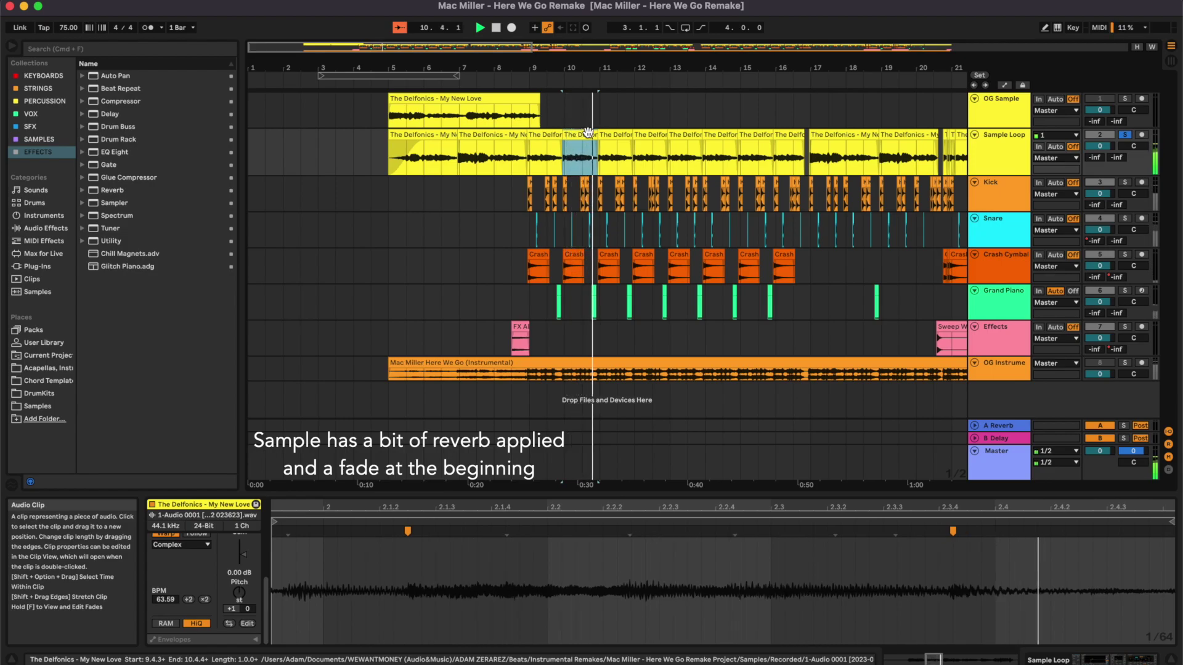
Step: Show the Sample Loop track's effect devices and play the filter sweep section from 20.2.1
scroll(587, 131, right, 15)
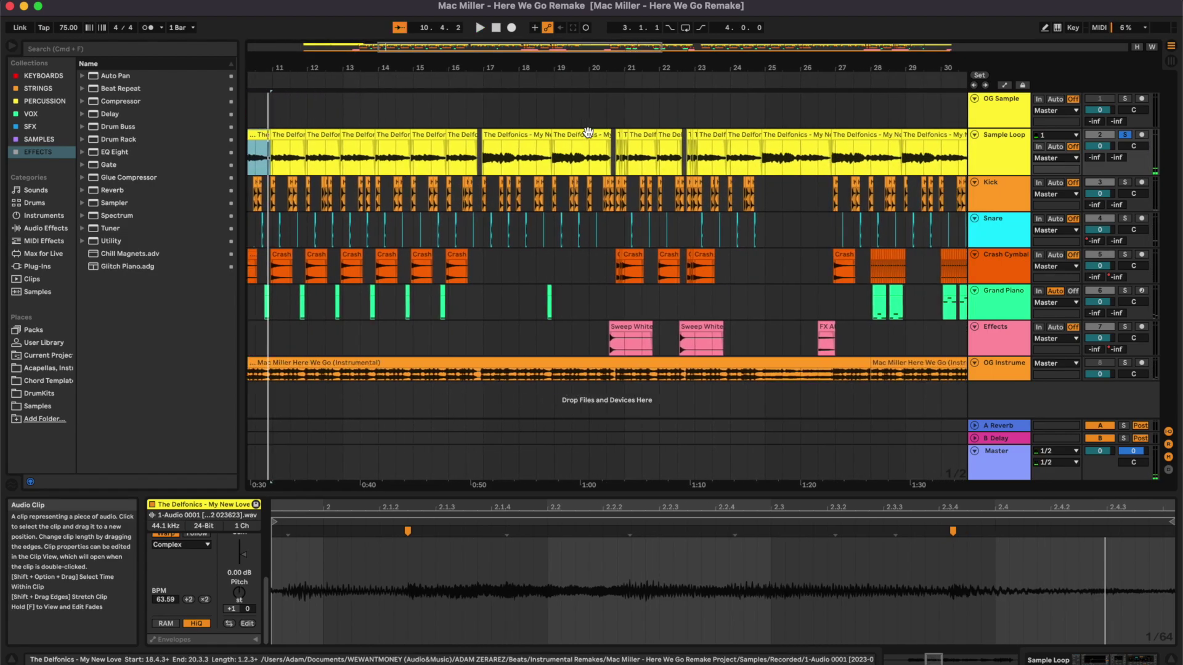
scroll(551, 171, up, 5)
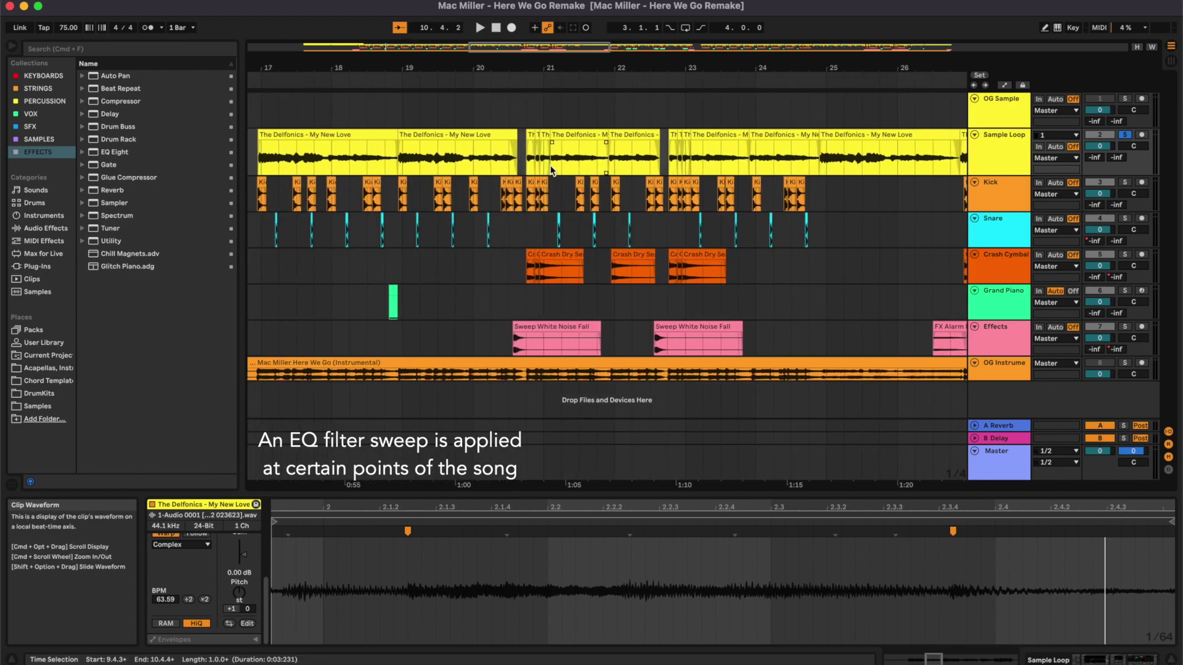
click(487, 159)
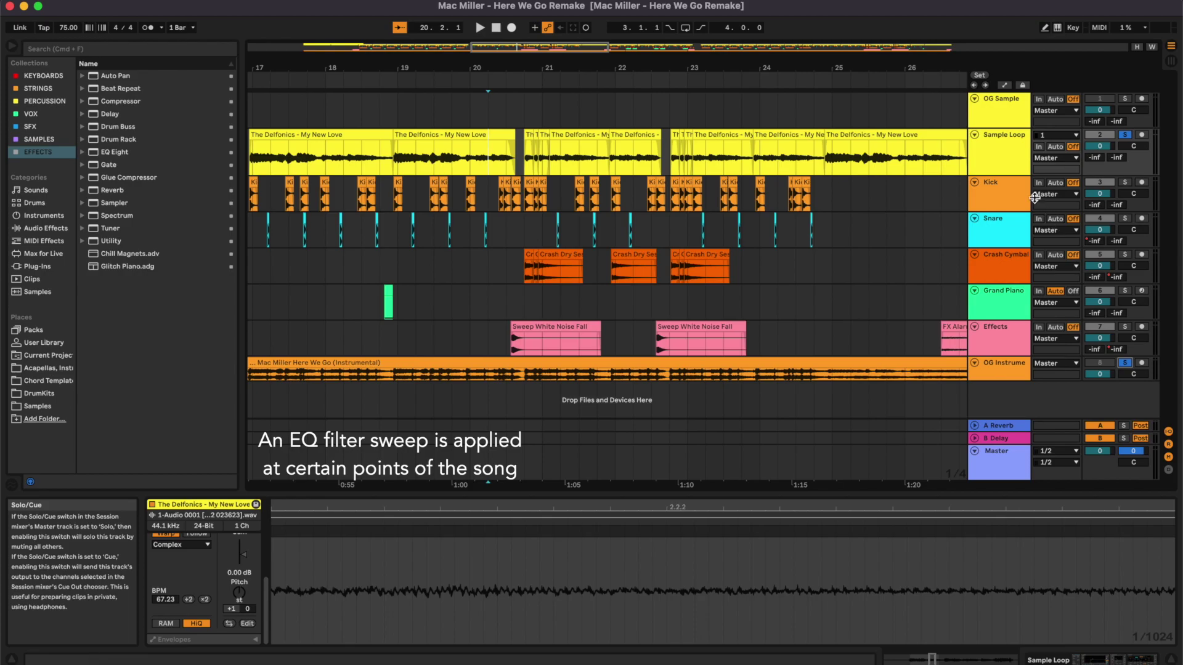
click(993, 162)
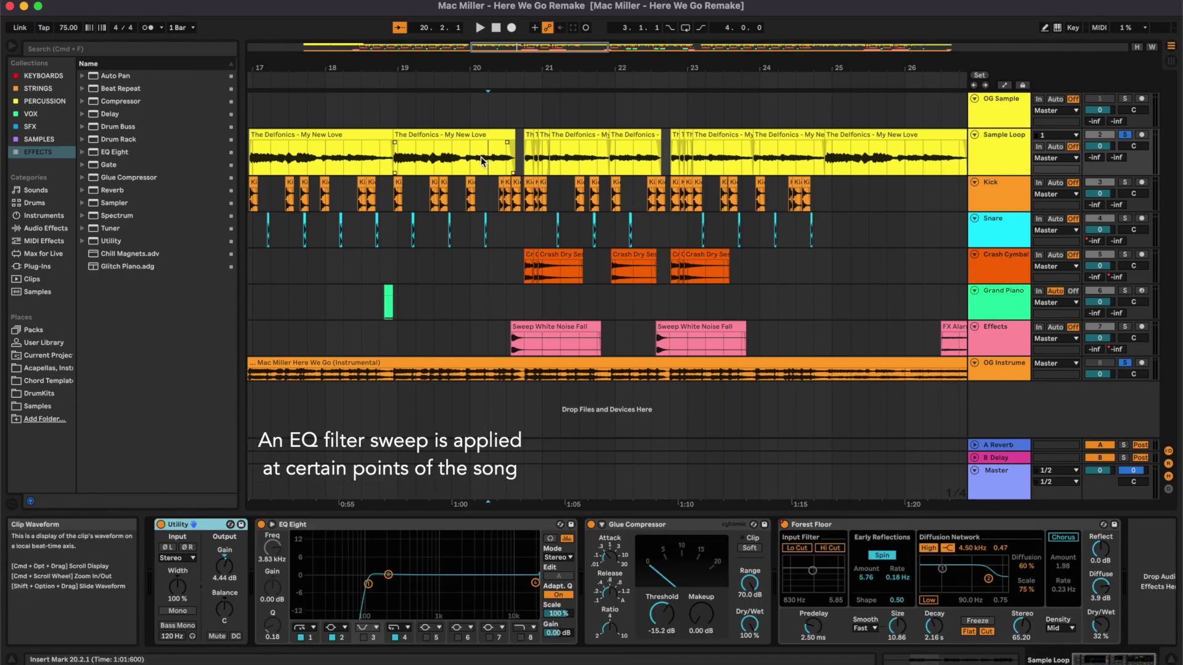
key(space)
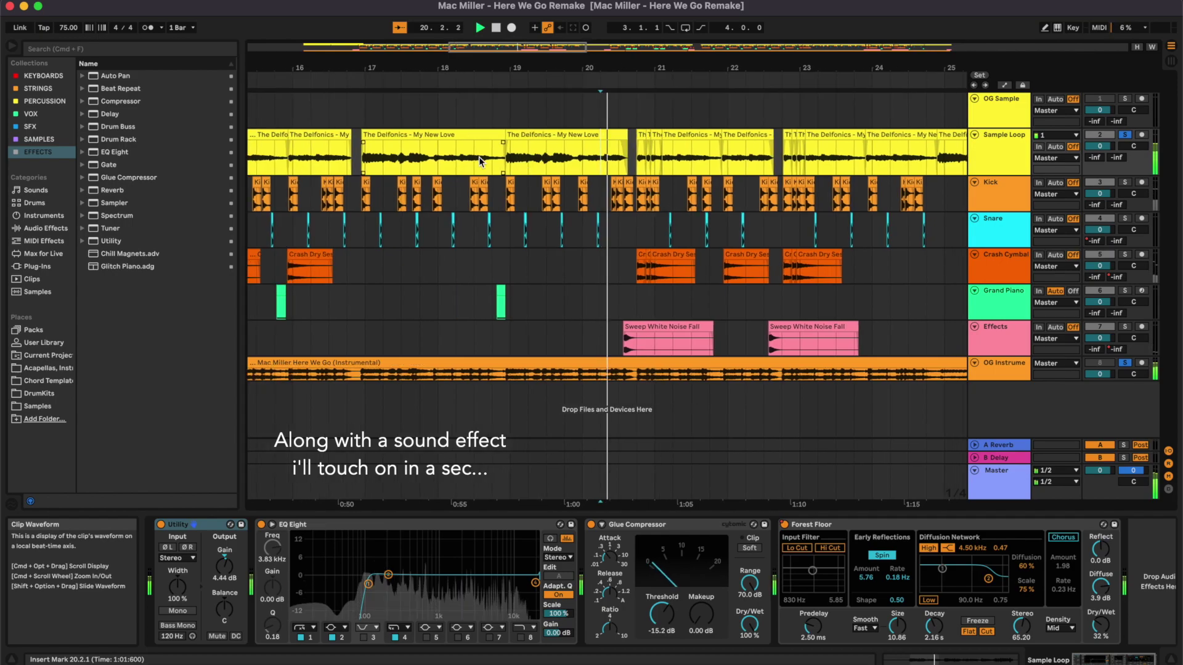
key(space)
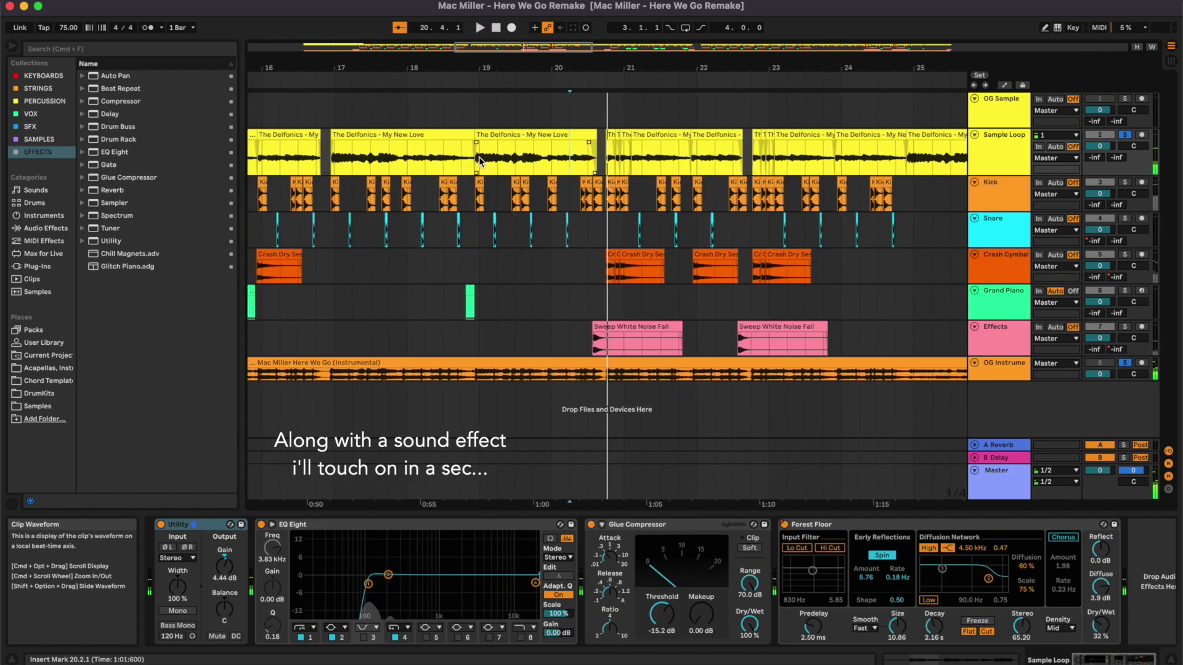
Step: Solo the Kick track and play its pattern from 8.4.3
scroll(478, 157, down, 5)
click(297, 187)
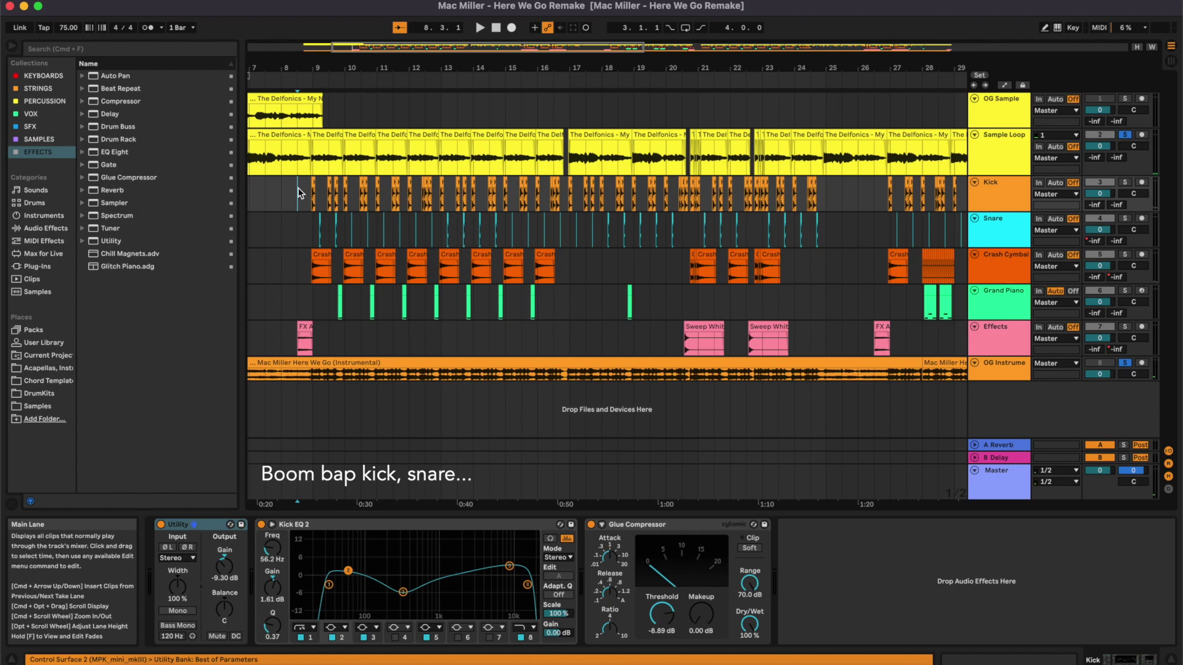
key(space)
scroll(297, 188, up, 8)
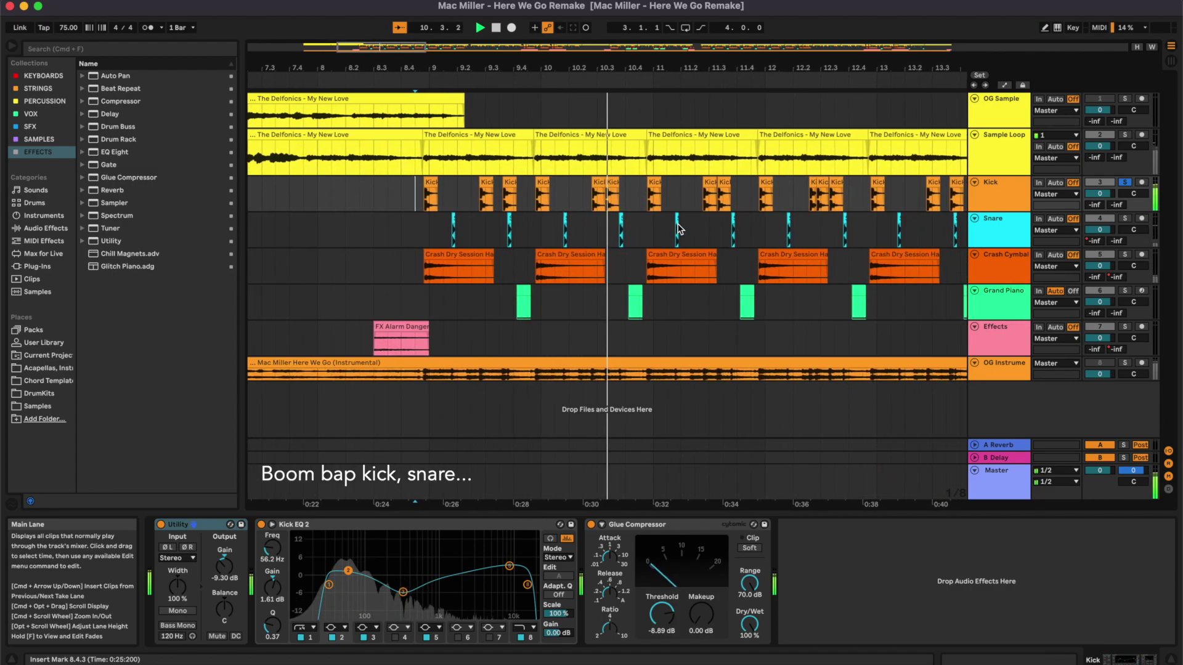
key(space)
Step: Play the soloed Snare track from 9.1.1, followed by the soloed Crash Cymbal track from 8.4.3
click(388, 237)
key(space)
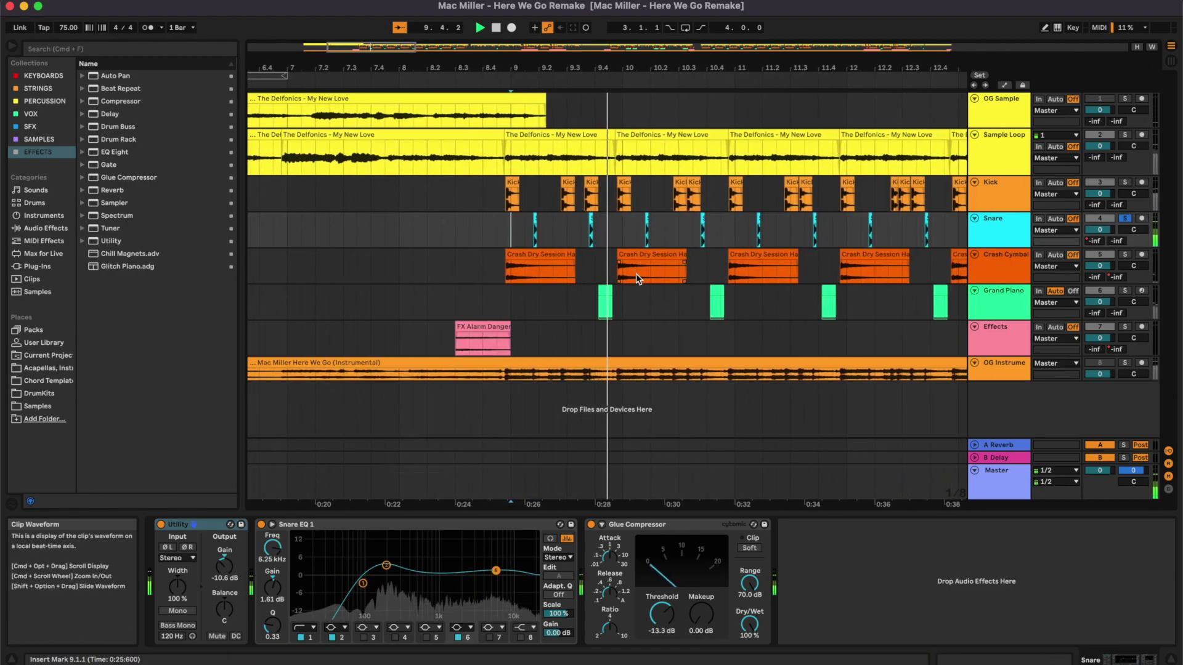
click(490, 275)
key(space)
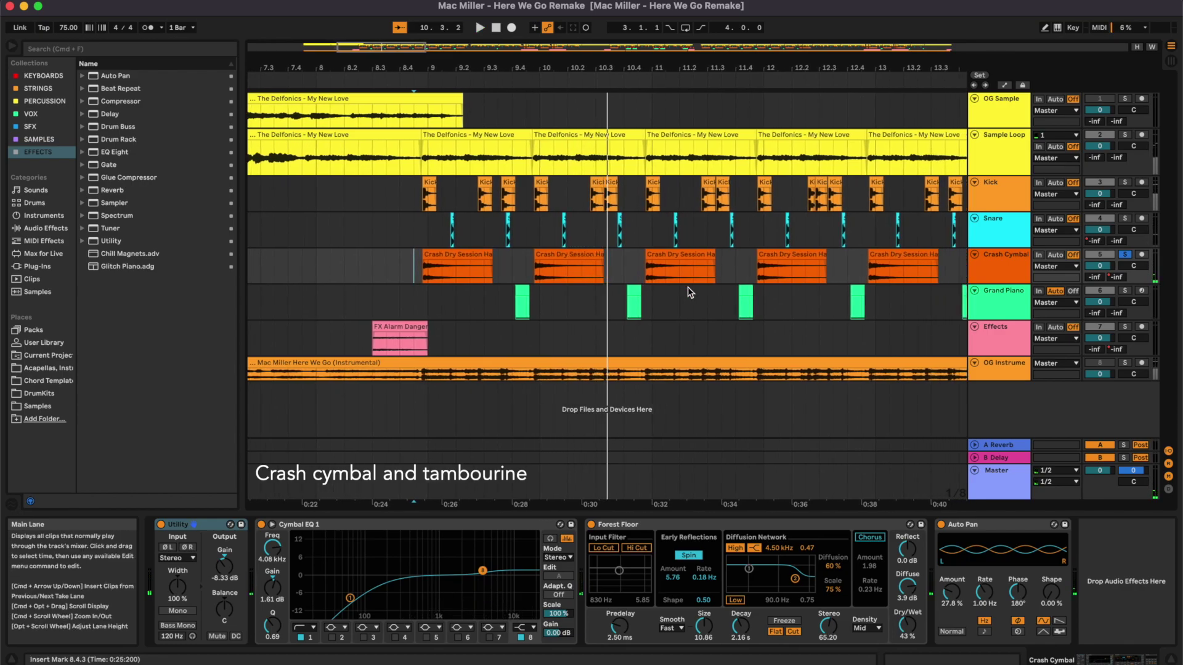
Step: Play the tambourine clips on the soloed Crash Cymbal track from 28.1.1
key(minus)
key(minus)
key(minus)
key(plus)
key(plus)
key(plus)
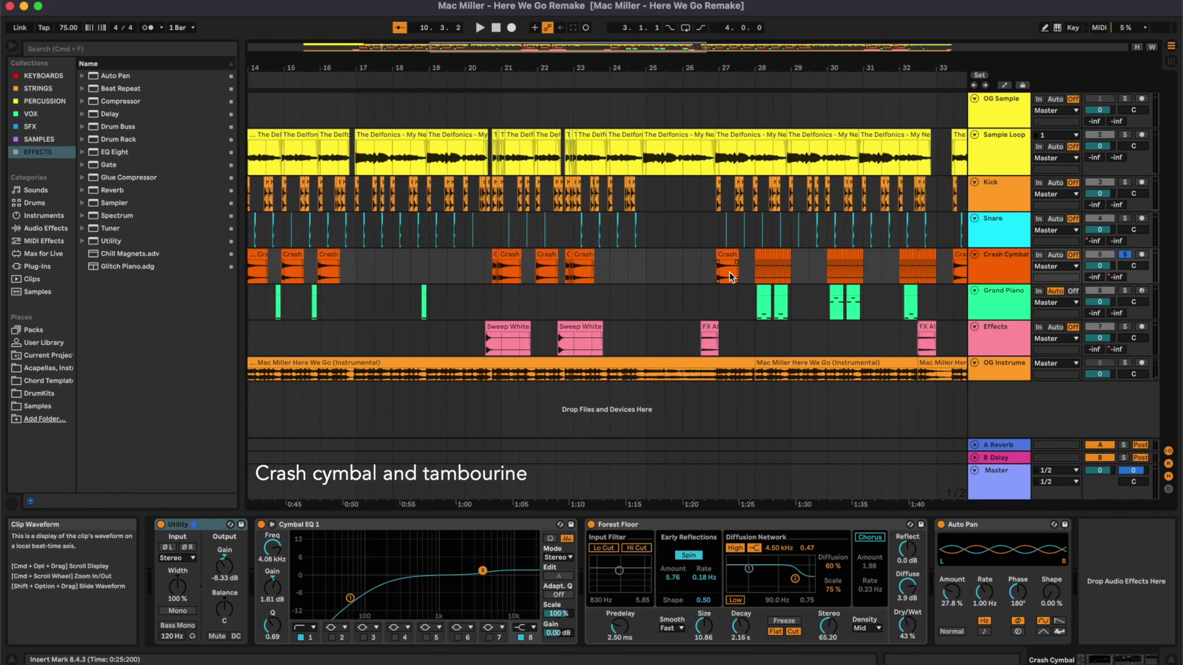
key(plus)
key(plus)
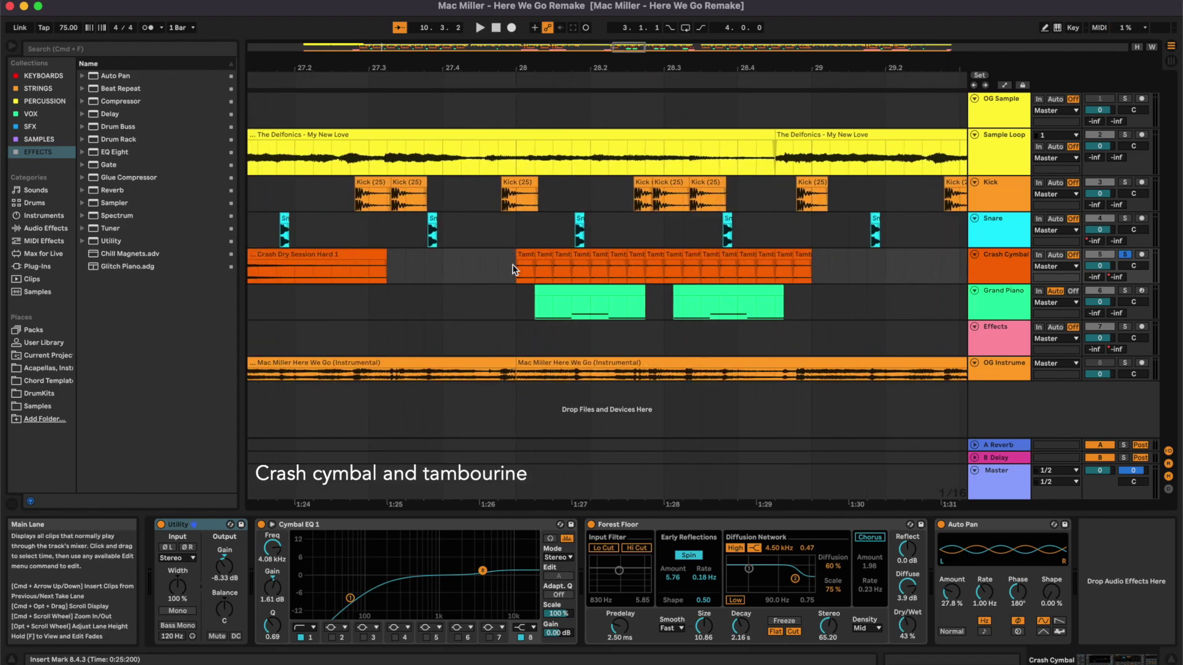
key(space)
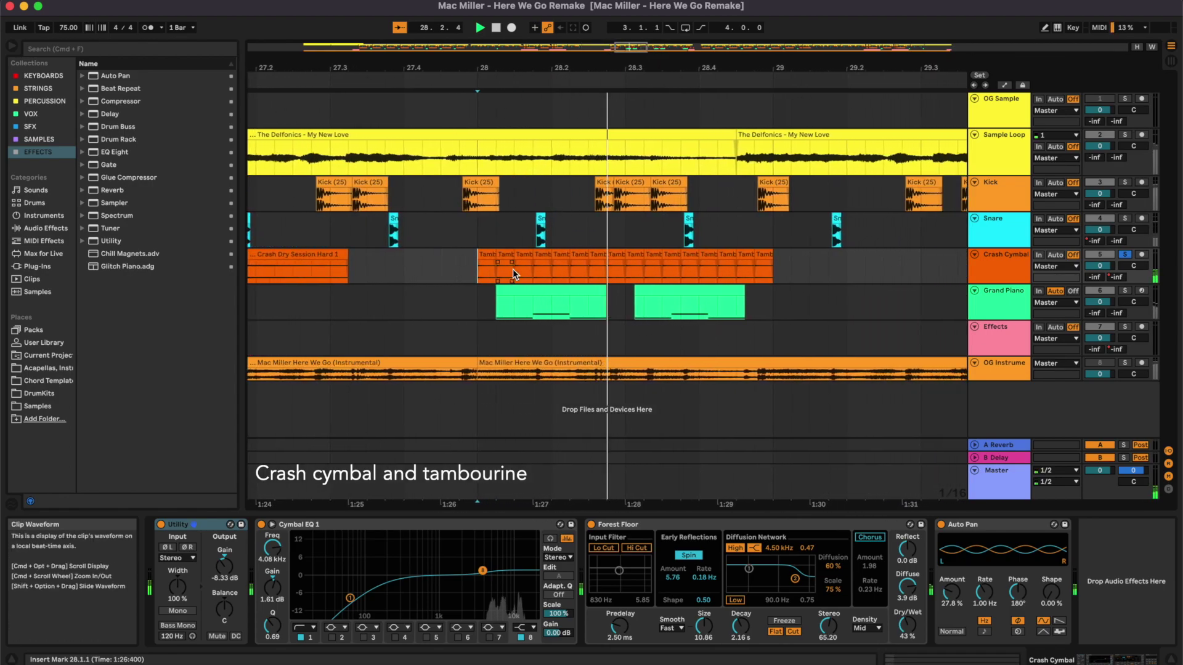
key(minus)
key(minus)
key(minus)
key(space)
Step: Solo the Grand Piano track, play its first clip at 9.4.1 and examine the clip's notes
key(minus)
key(minus)
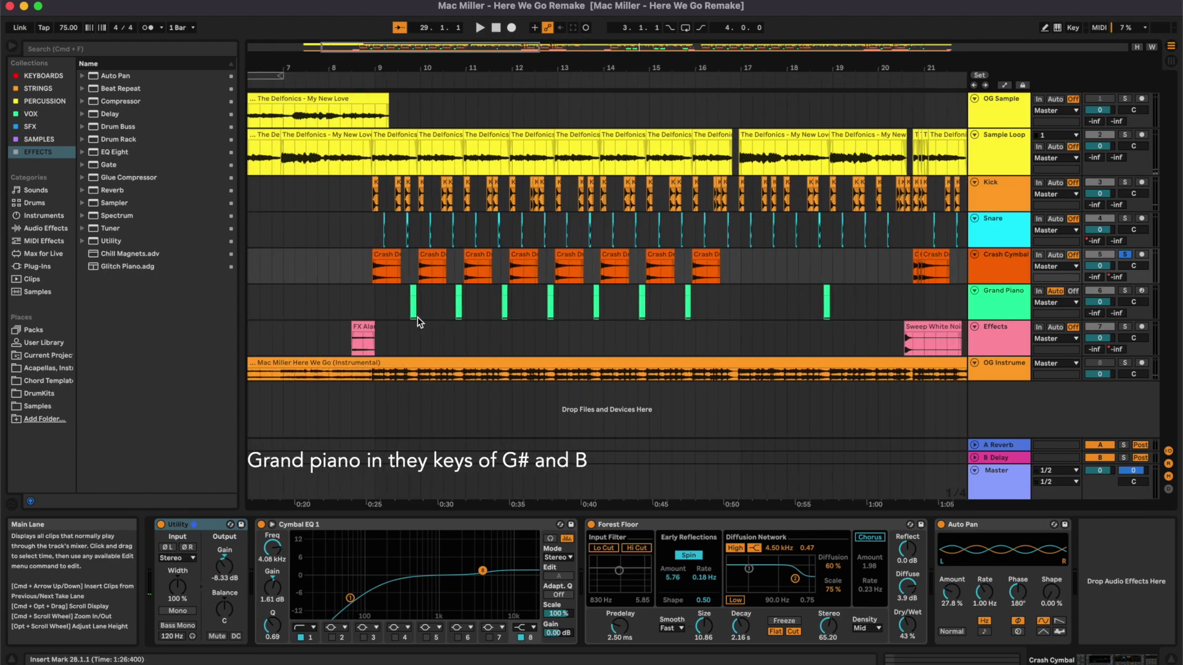
click(406, 309)
key(plus)
key(plus)
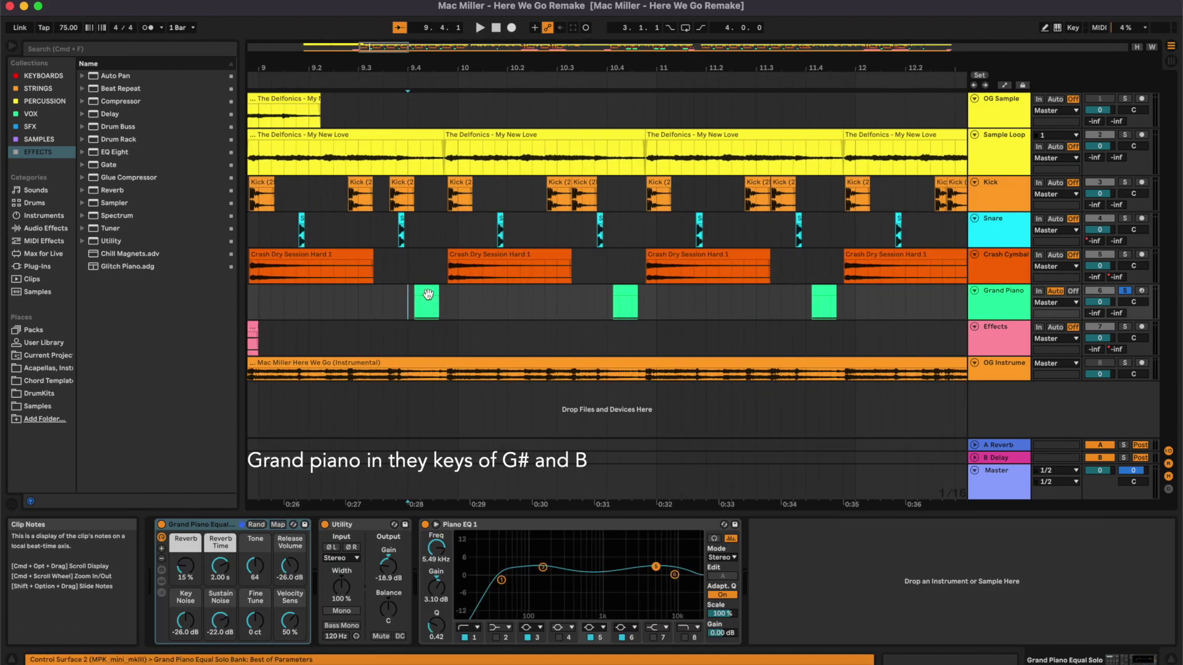
double_click(428, 293)
key(space)
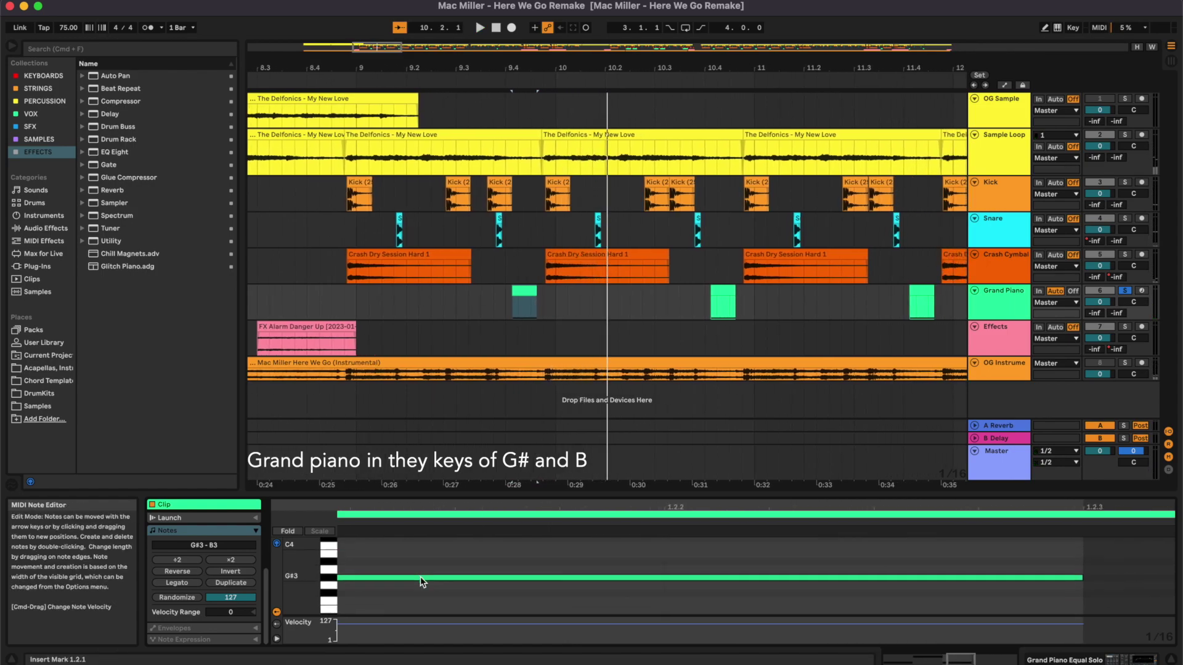
click(520, 579)
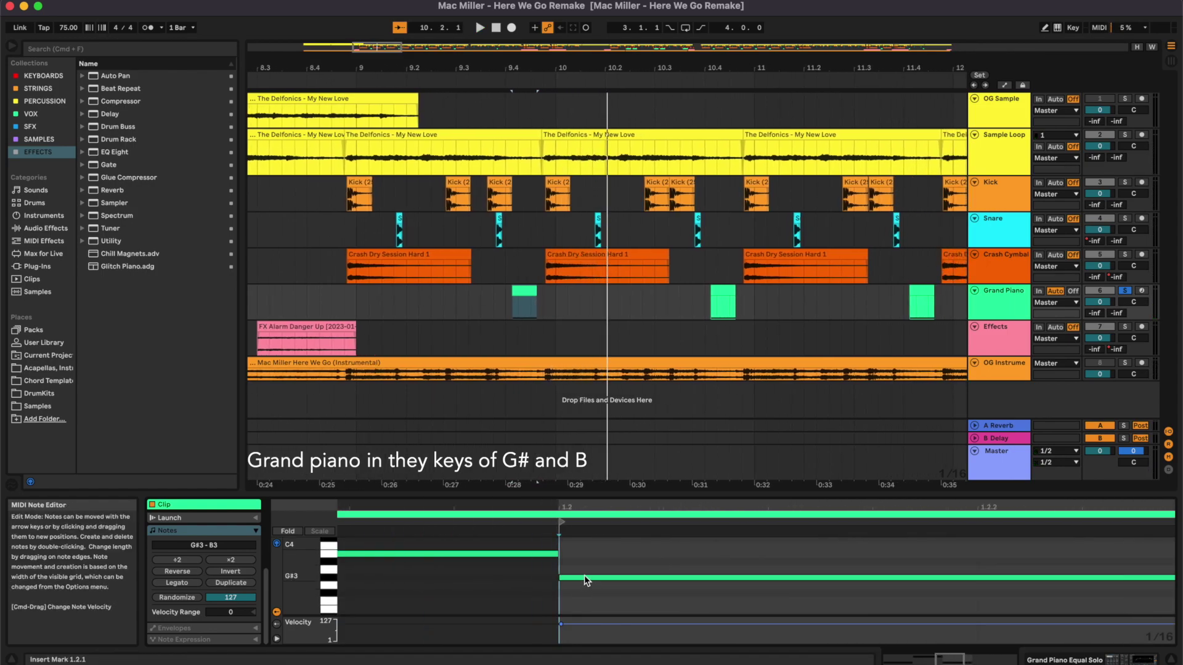
Step: Play the Grand Piano clip at 28.1.2 and examine its note pattern
key(minus)
key(minus)
key(minus)
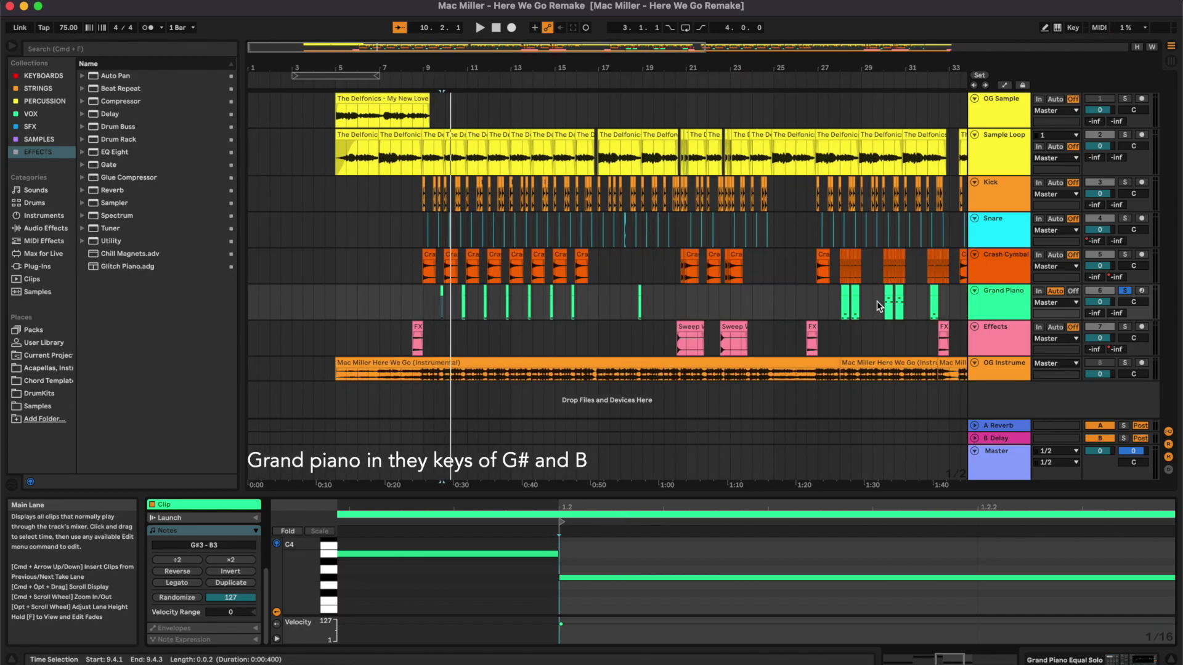
scroll(878, 301, up, 5)
click(699, 285)
click(691, 294)
scroll(691, 293, right, 3)
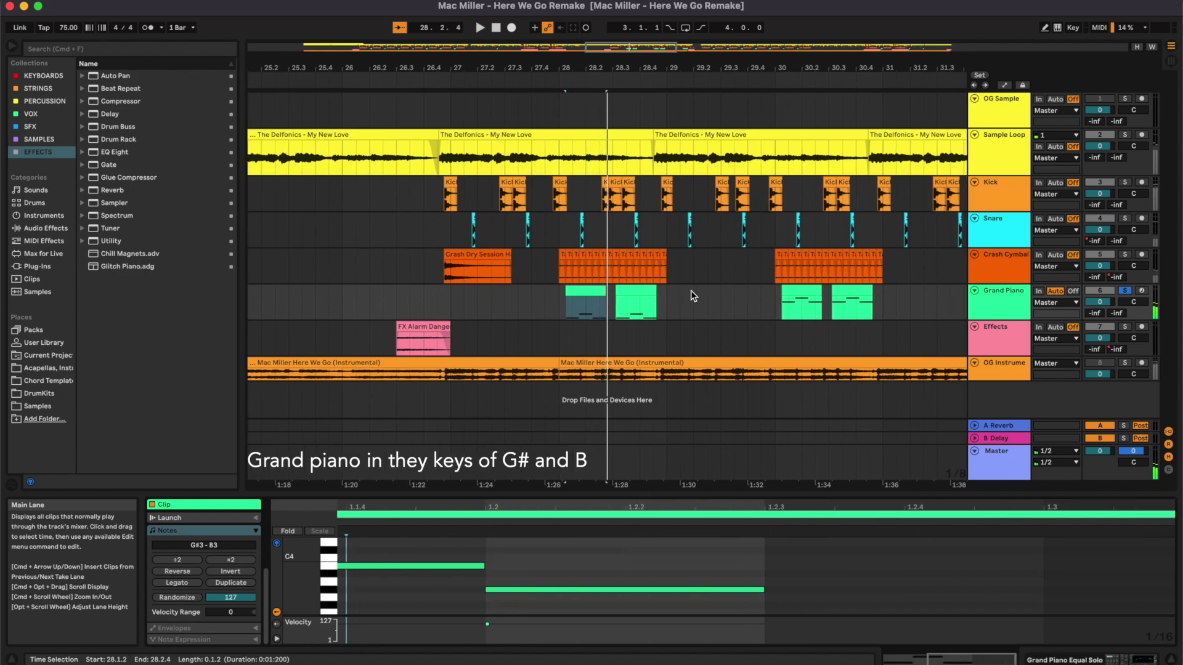
click(586, 289)
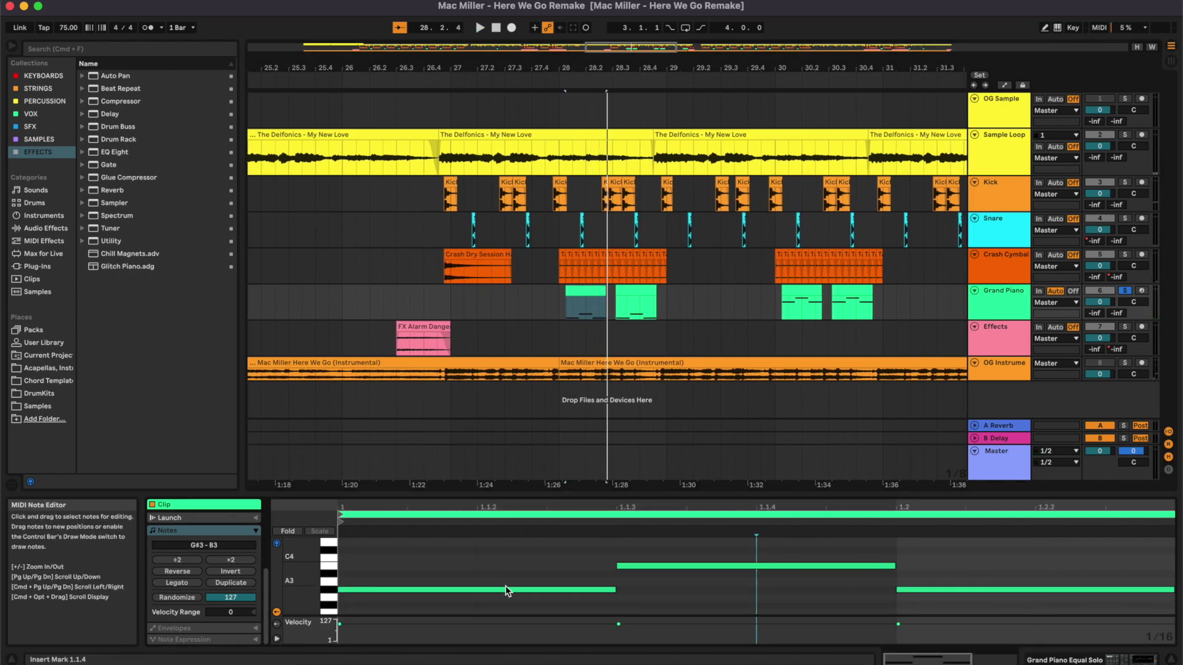
click(640, 566)
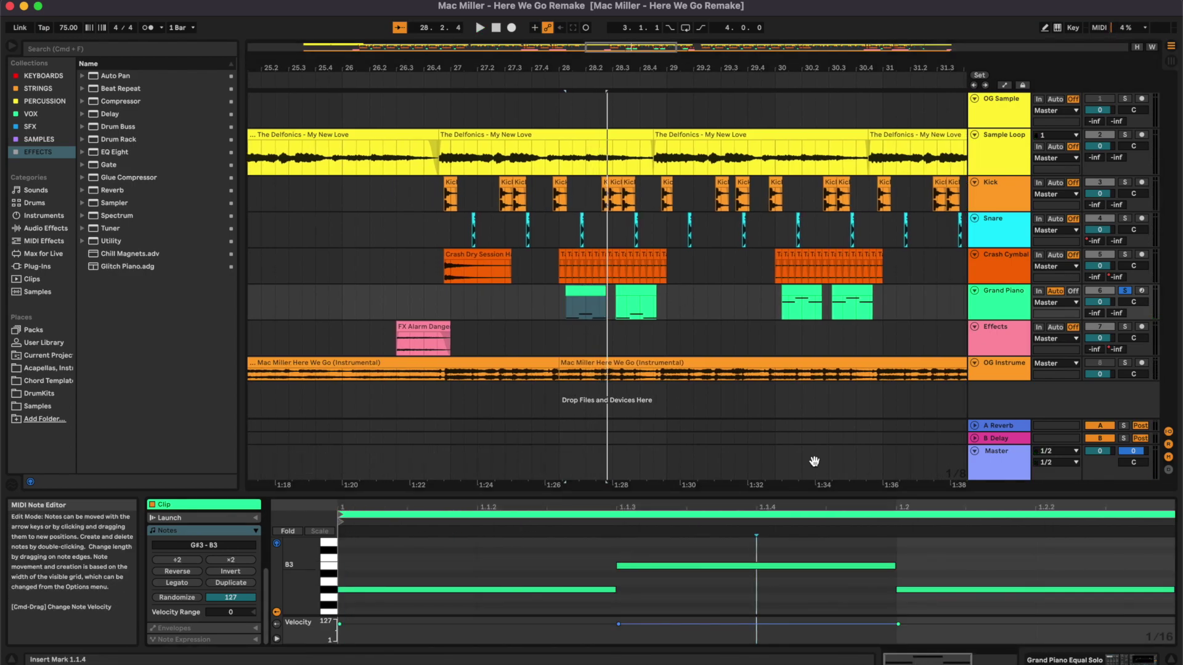
Step: Show the Grand Piano track's instrument and effect devices and replay the part from 28.1.2
double_click(996, 302)
key(space)
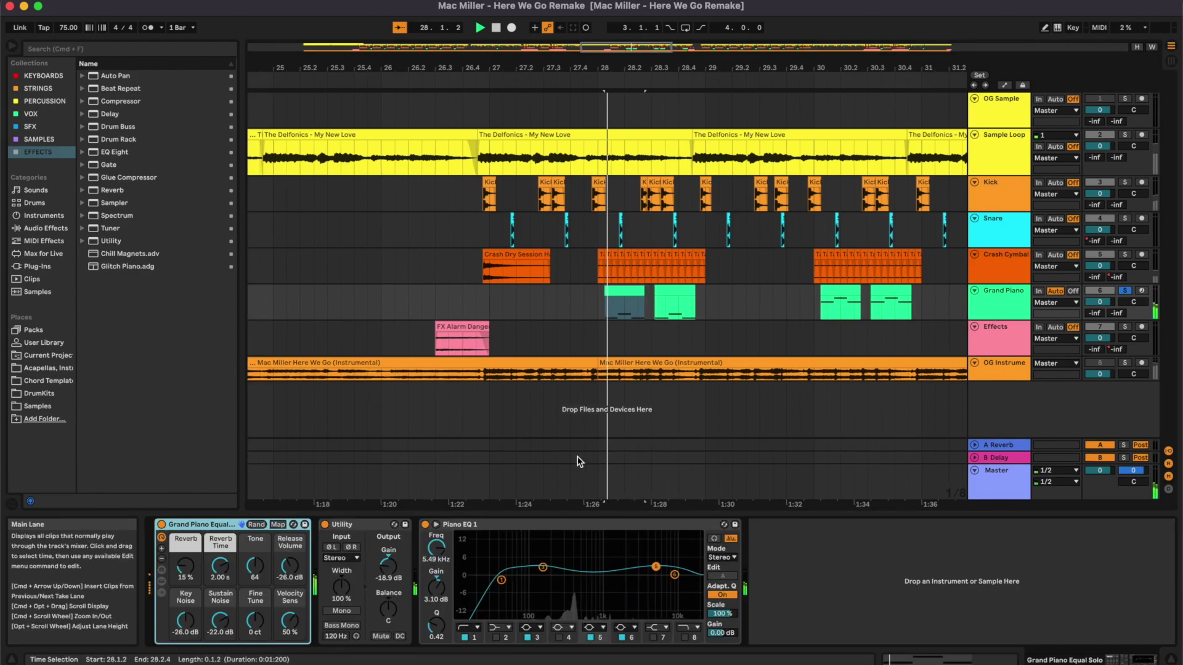
scroll(695, 305, right, 5)
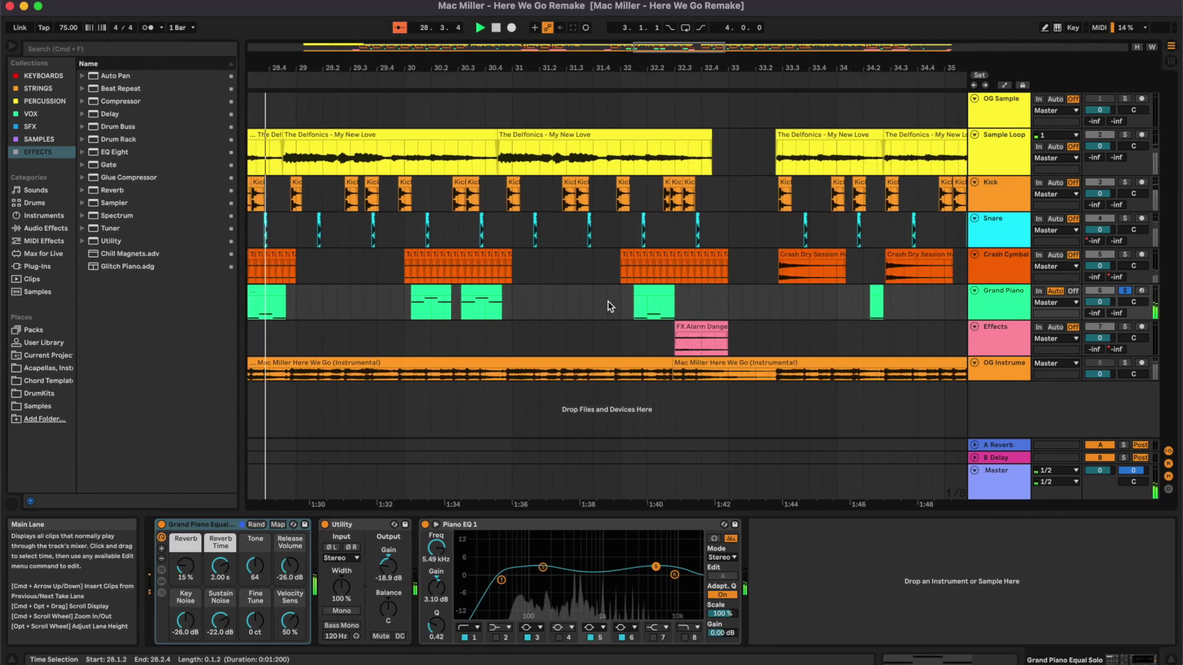
Step: Open the Grand Piano clip at 30.1.2 and listen to its higher-octave notes
drag(433, 289, 602, 284)
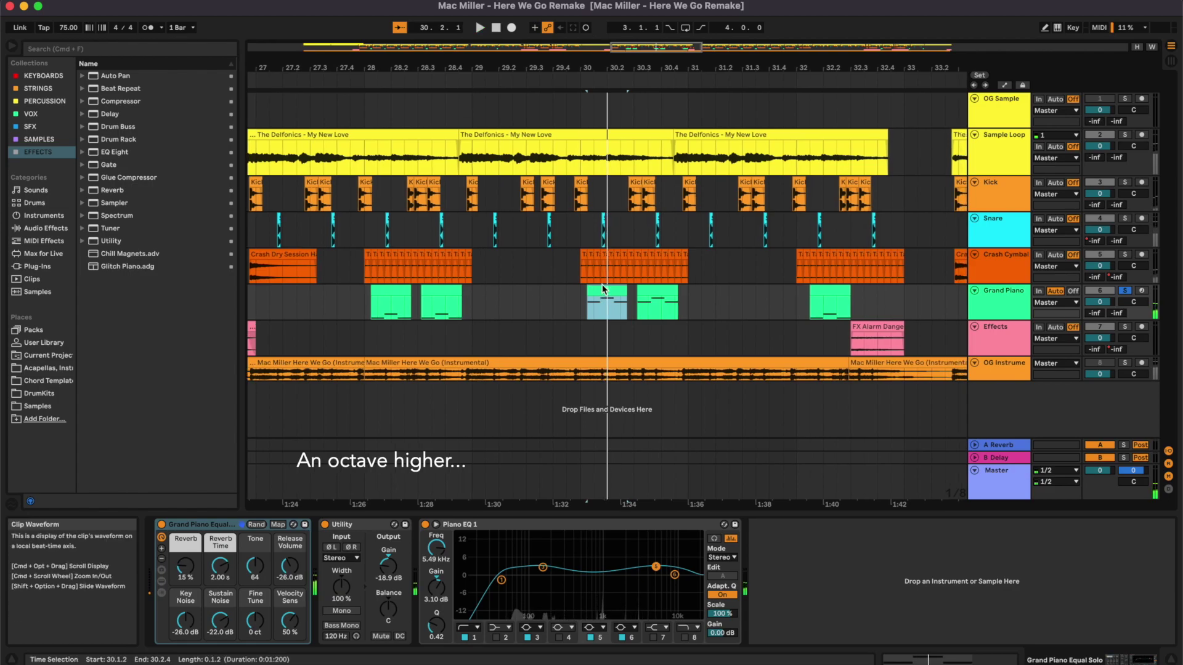
double_click(604, 288)
key(space)
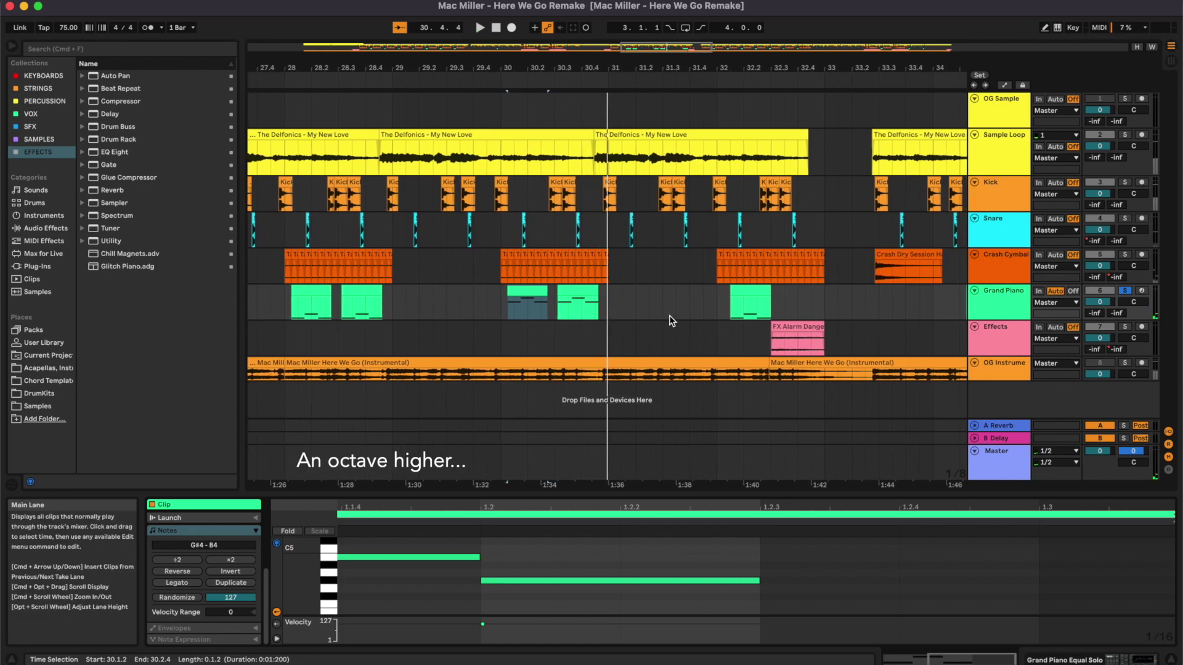
Step: Solo the Effects track and play the FX Alarm Danger Up clip from 8.2.4
click(675, 290)
key(w)
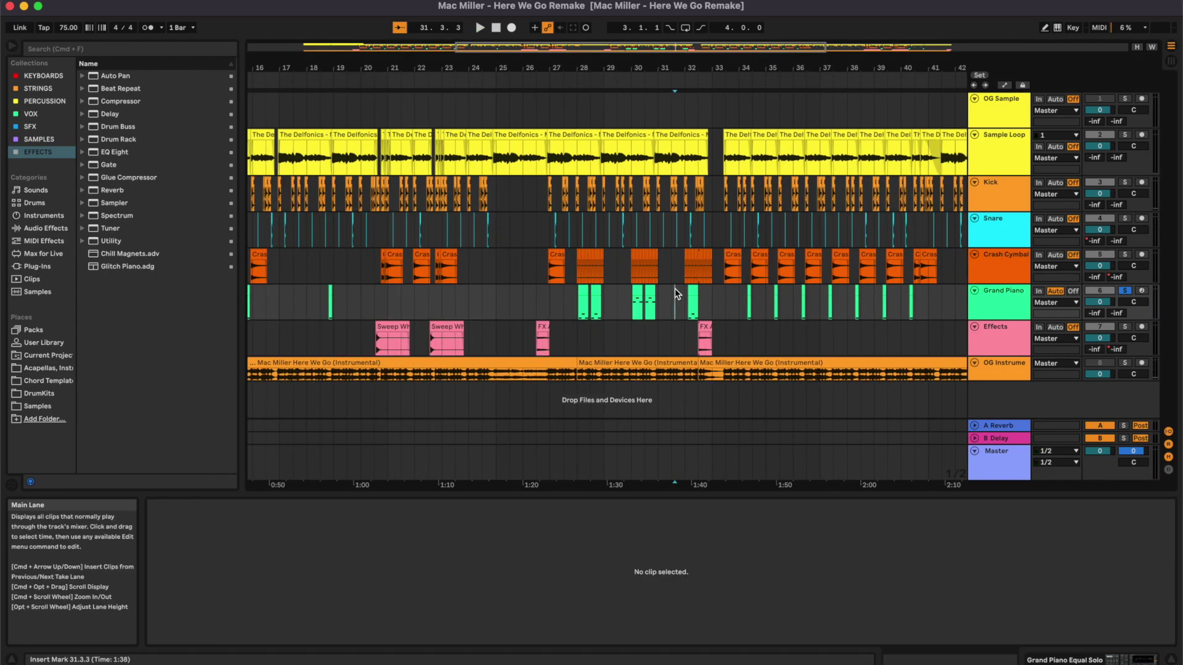
scroll(338, 345, up, 5)
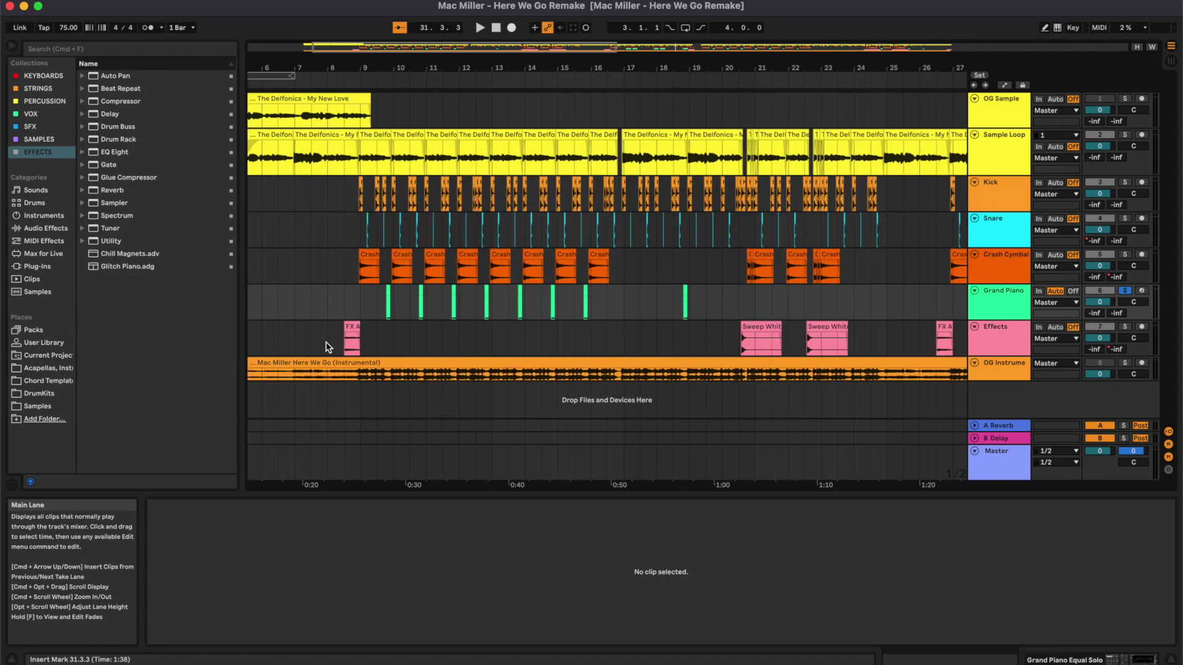
scroll(325, 347, up, 5)
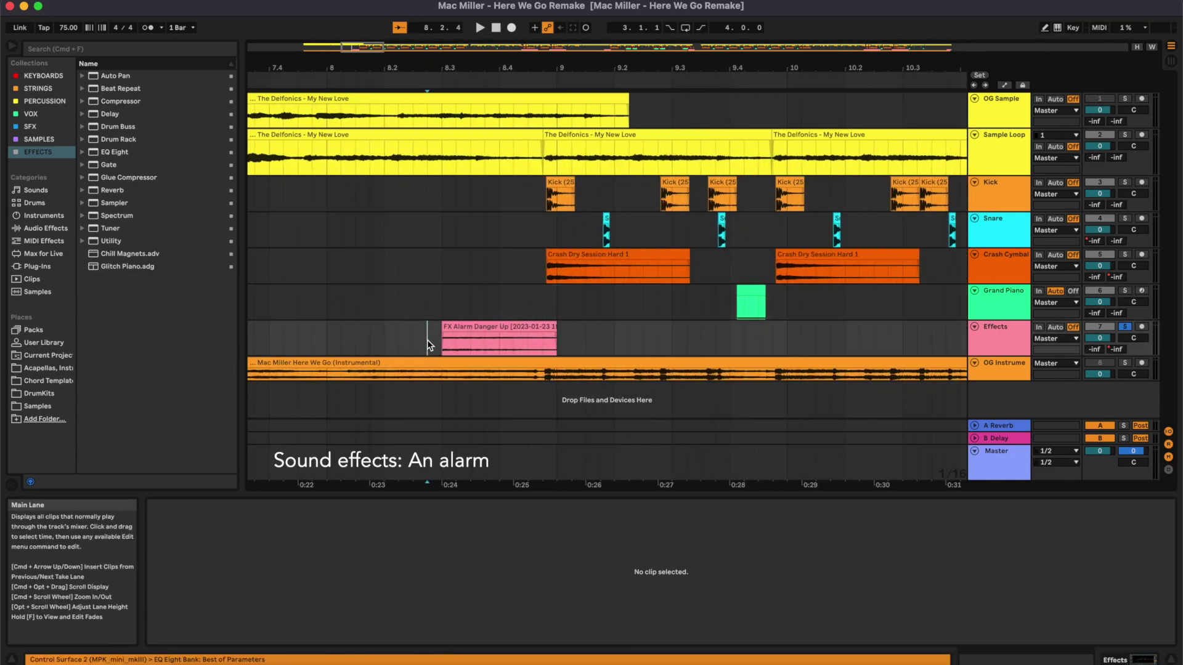
key(space)
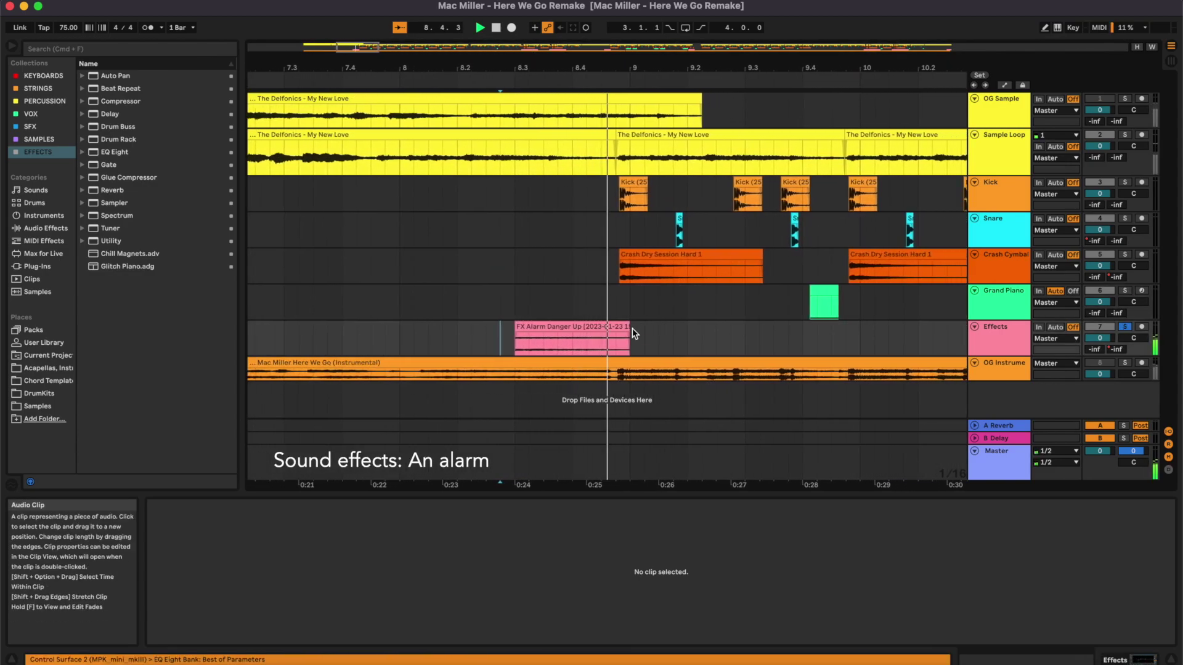
Step: Show the Effects track's EQ Eight device and replay the alarm sound from 8.2.4
click(1010, 330)
double_click(1008, 327)
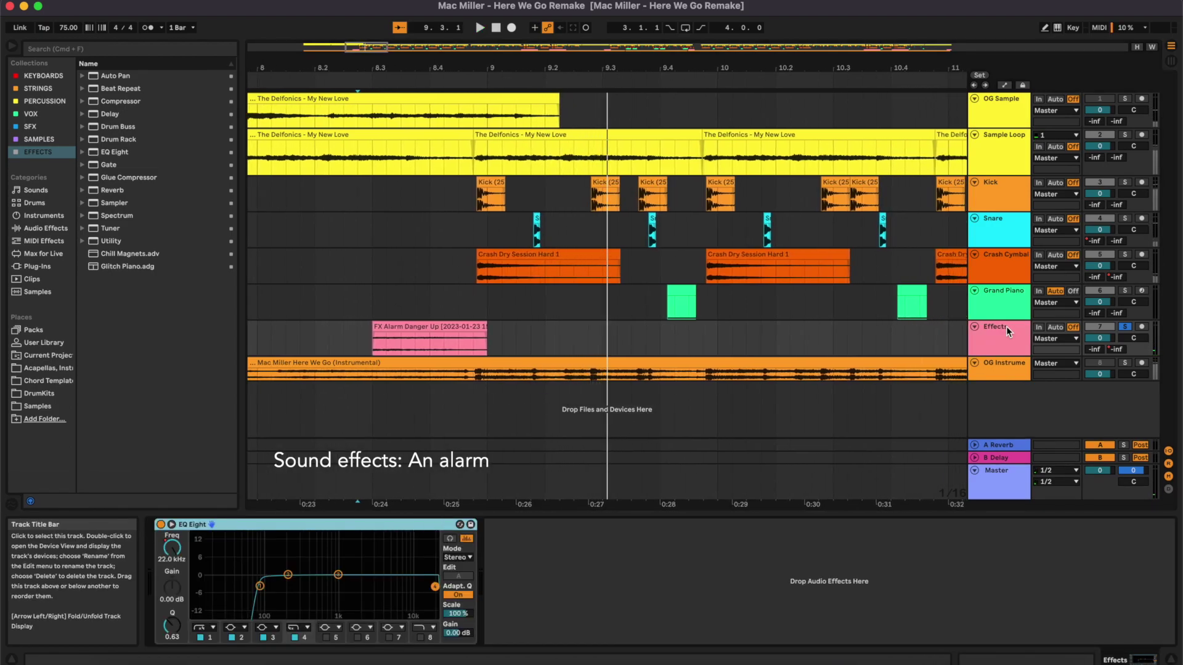
scroll(744, 231, down, 5)
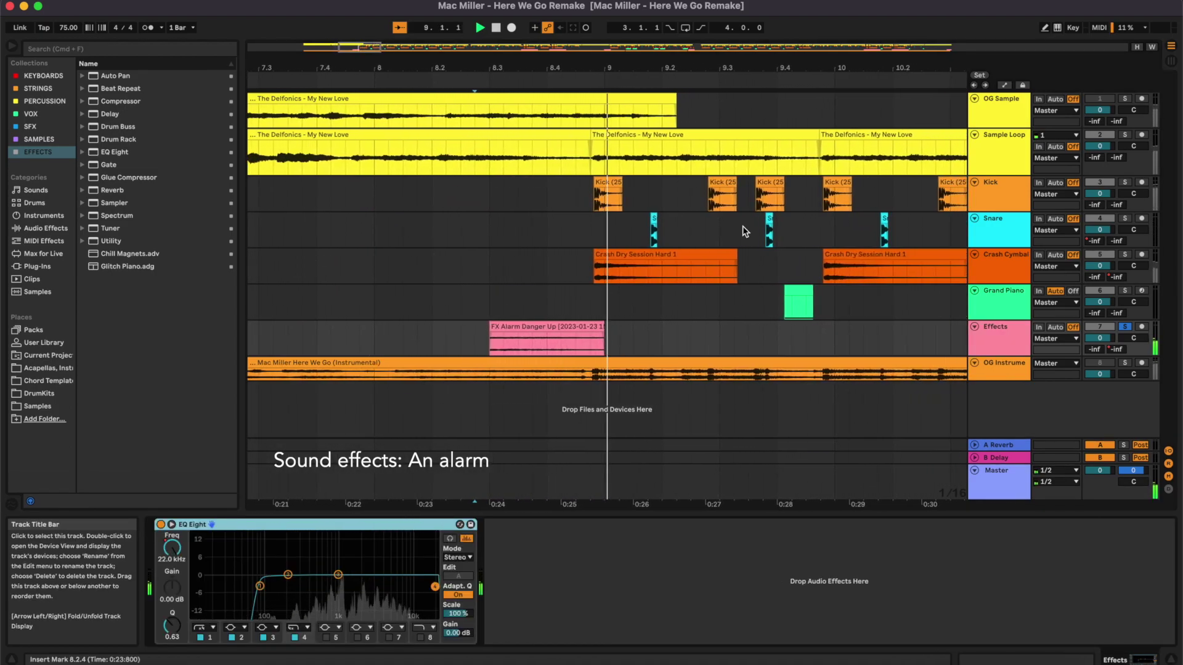
scroll(538, 296, right, 15)
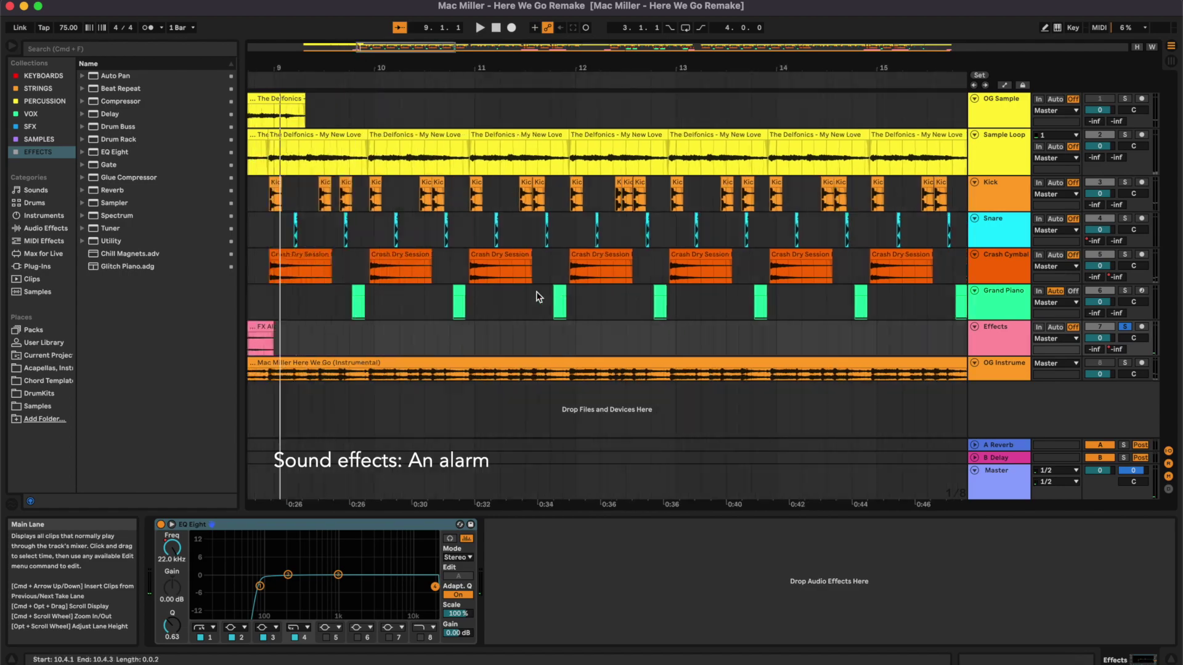
Step: Play the Effects track from 20.3.1 to hear the Sweep White Noise Fall clips, select the second one and stop playback
scroll(496, 304, left, 2)
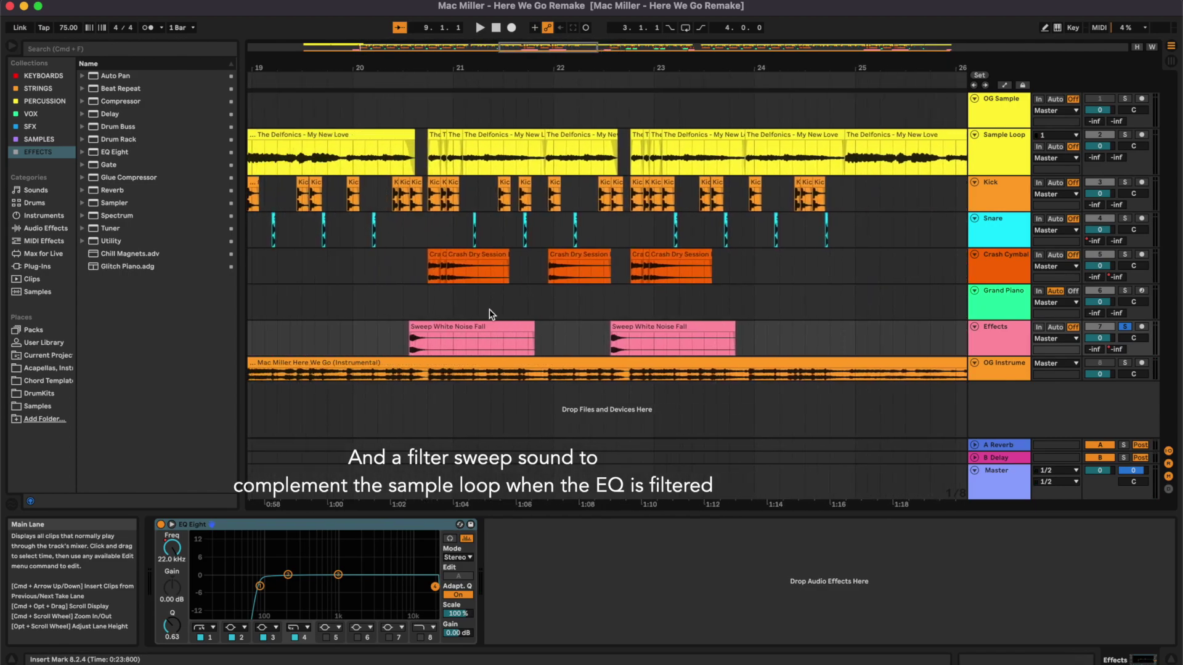
key(space)
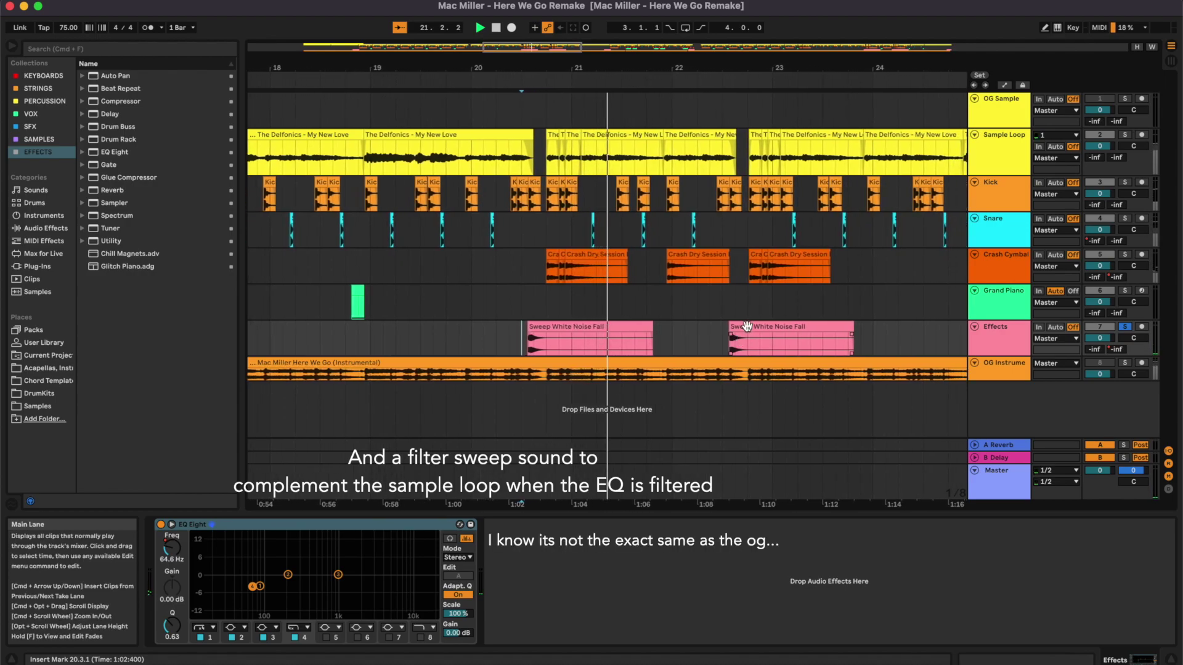
click(747, 325)
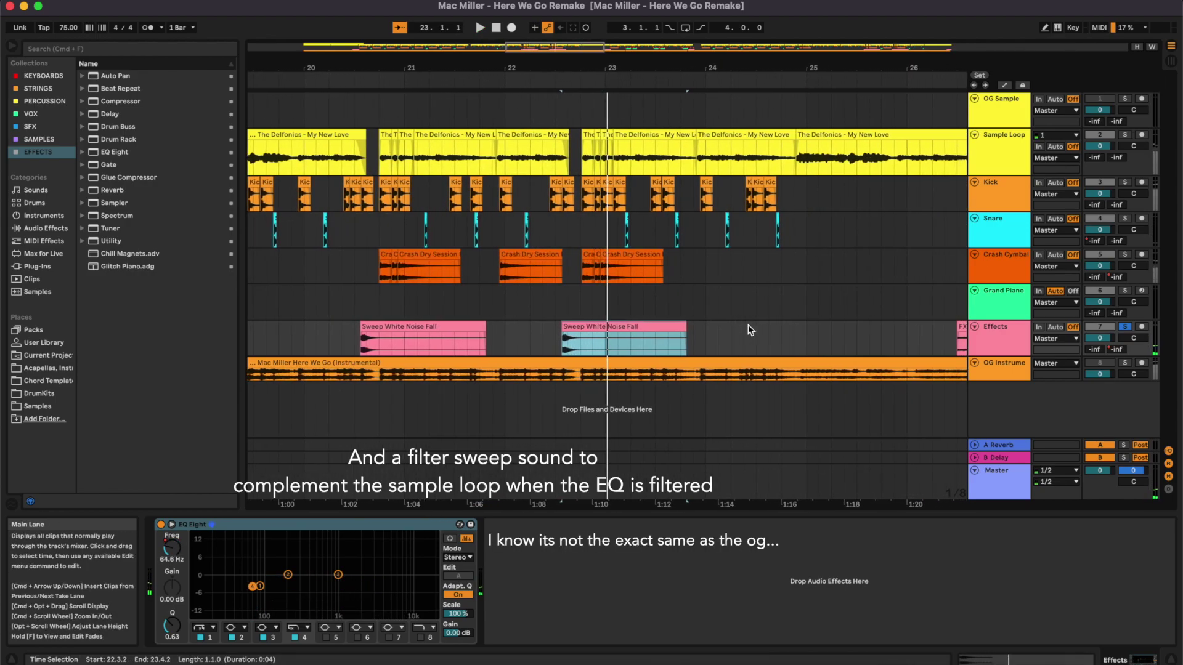
key(space)
Step: Play the Effects track's alarm clip at 51.1.1 and show the Delay device on the B Delay return track
scroll(748, 324, down, 5)
scroll(748, 324, right, 10)
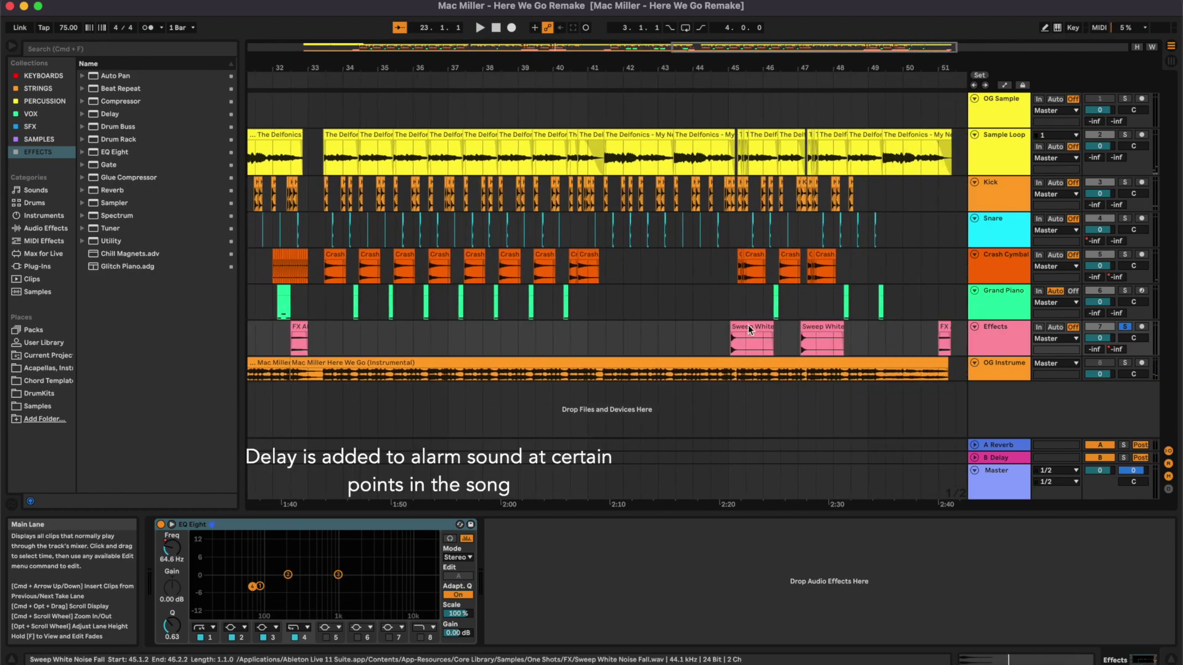
click(856, 325)
key(space)
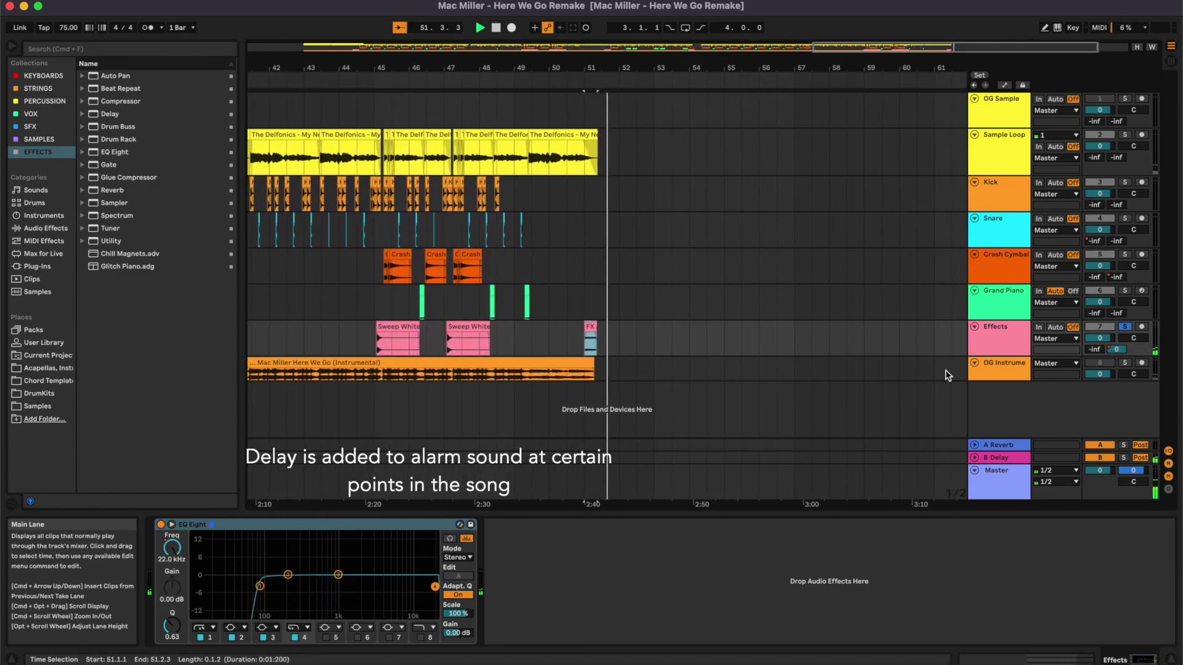
key(space)
click(1007, 457)
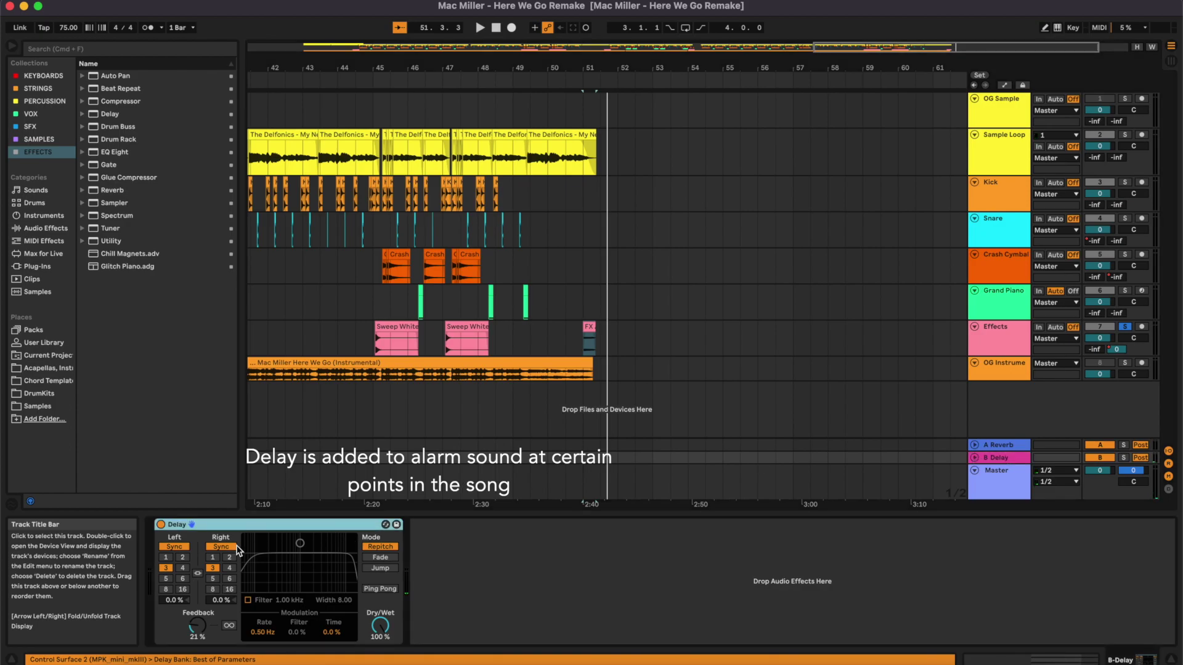
Step: Unsolo the Effects track and play the full remake from 5.1.1 with all remake tracks active
scroll(453, 324, down, 10)
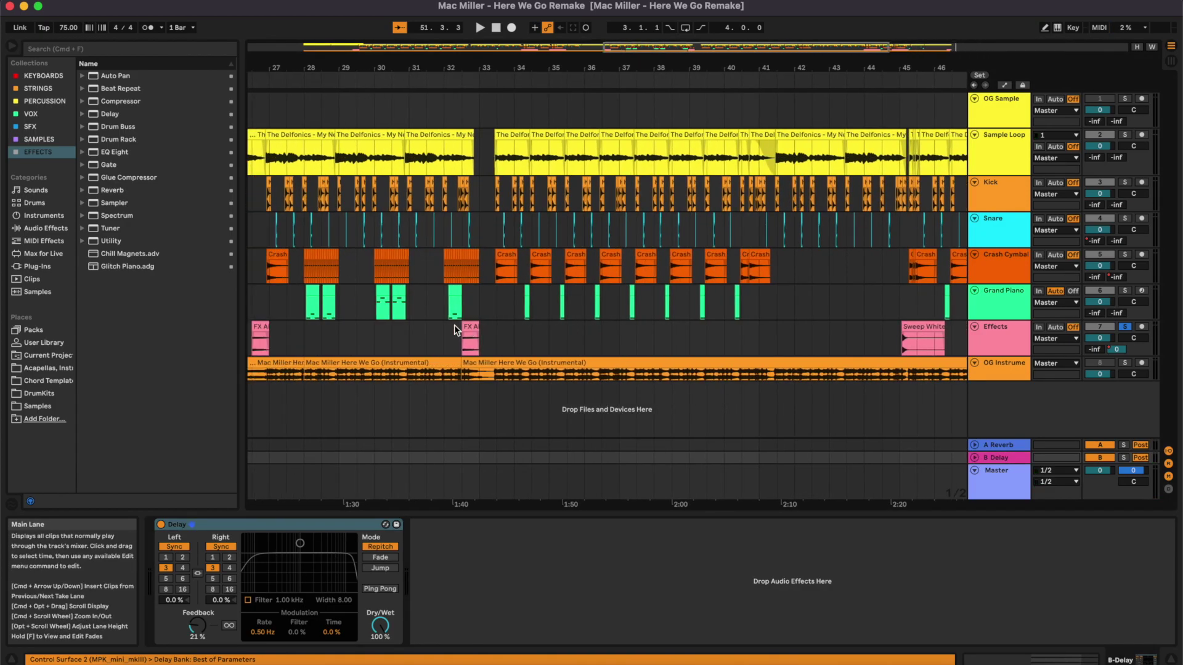
click(267, 224)
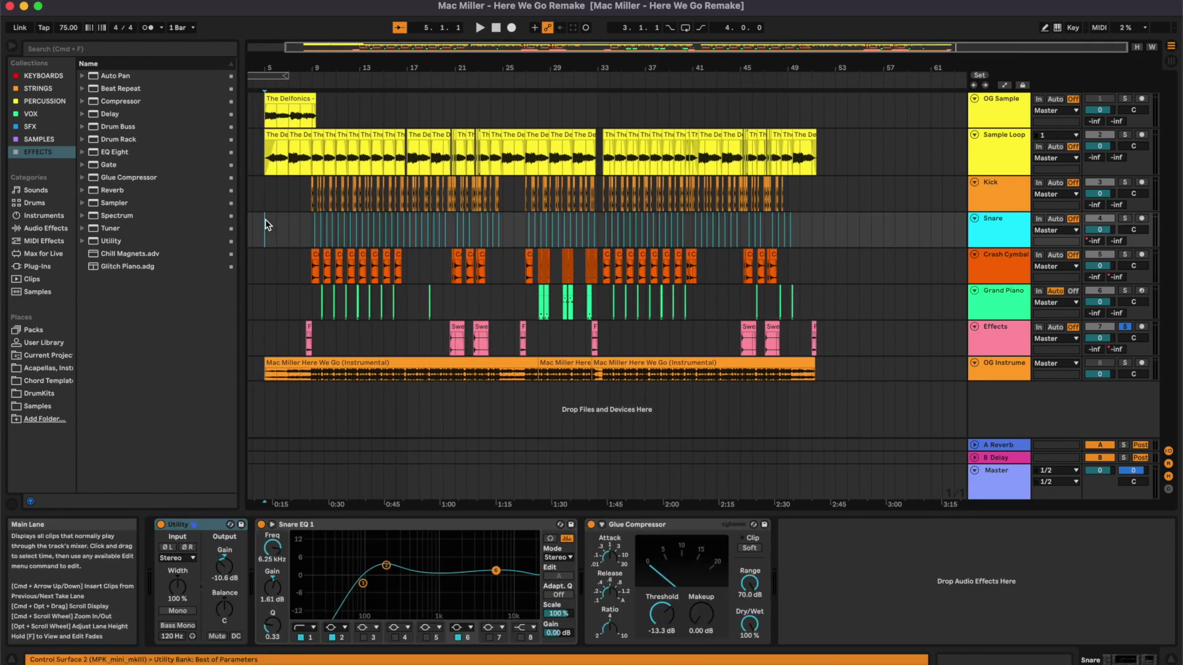
scroll(267, 223, up, 5)
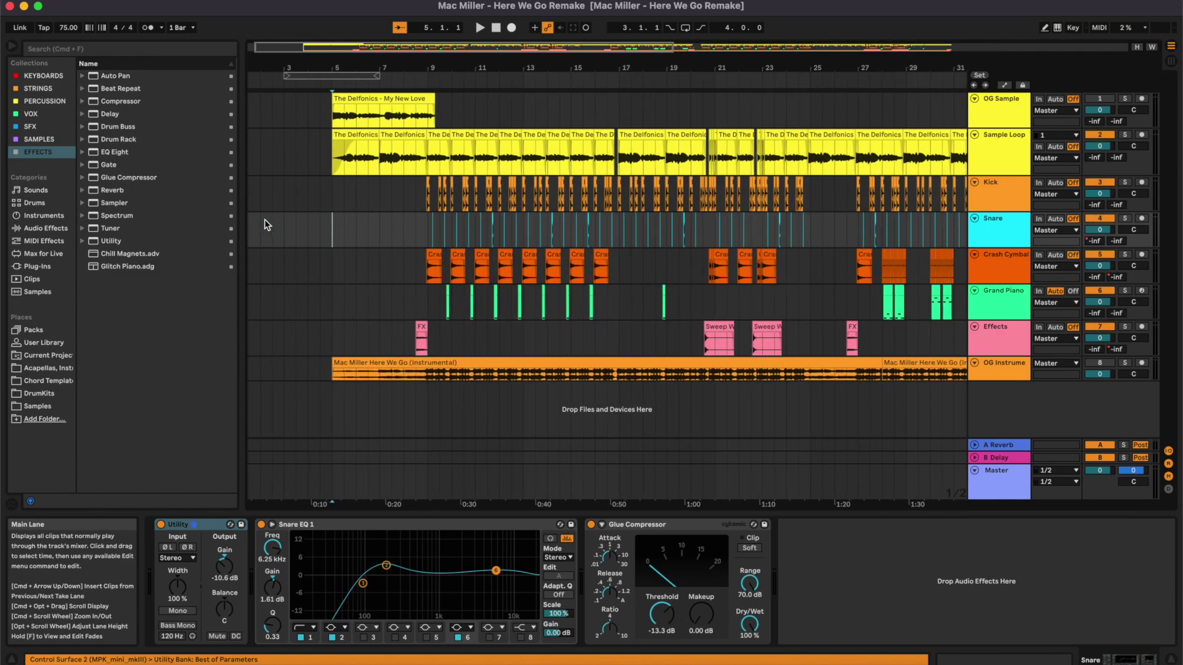
key(space)
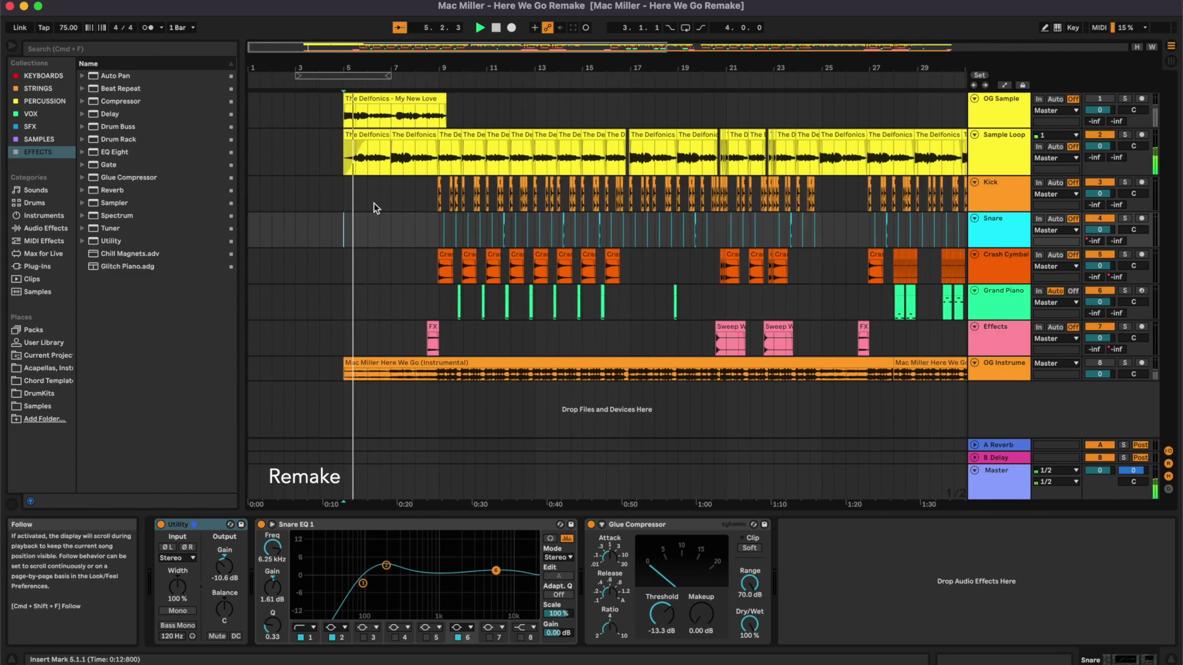
scroll(376, 207, up, 4)
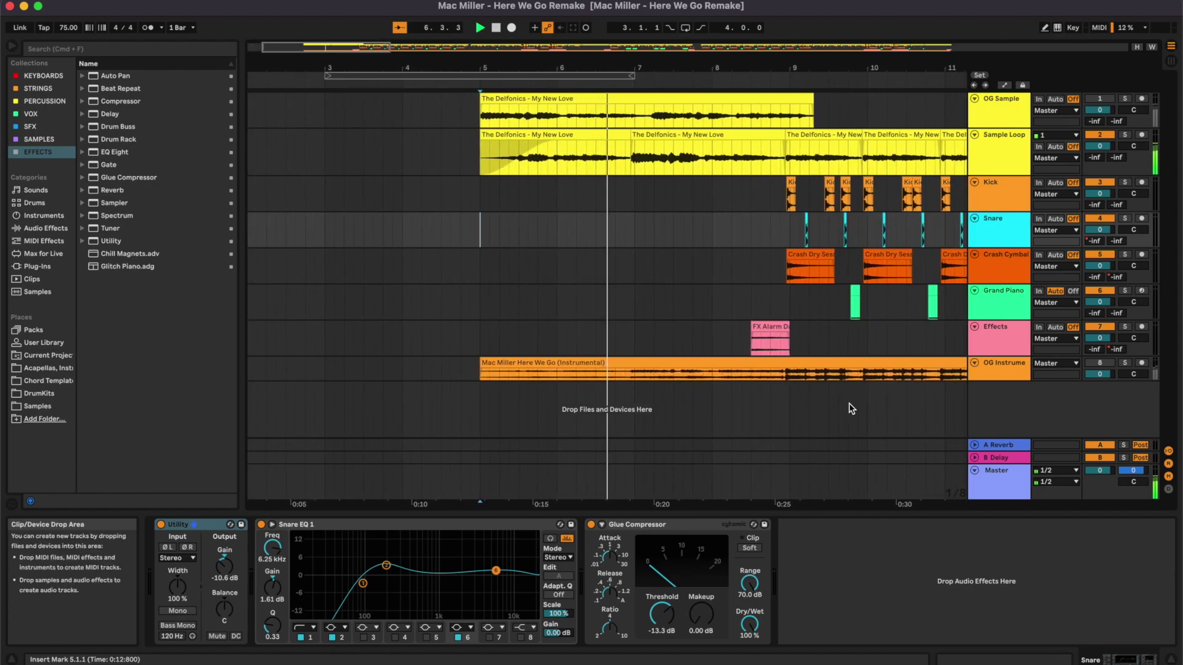
scroll(849, 408, down, 2)
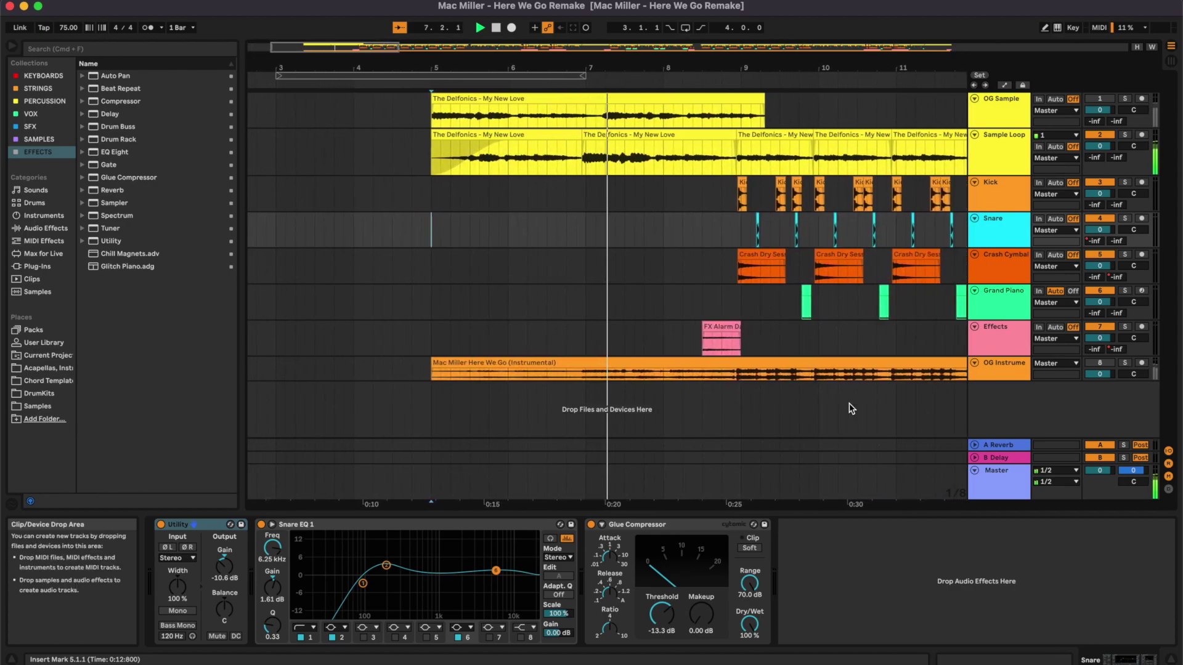
scroll(849, 405, down, 2)
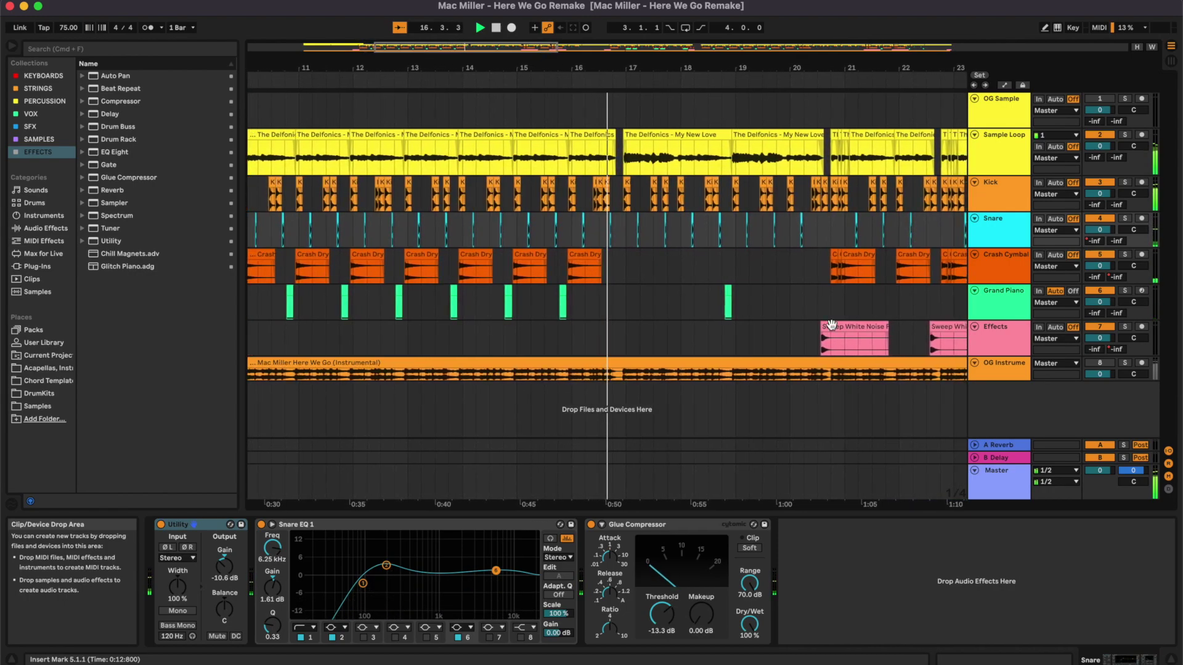
Step: Examine the Sample Loop clips from bar 17 to bar 20 with Follow switched off, and switch Follow back on
scroll(693, 228, up, 6)
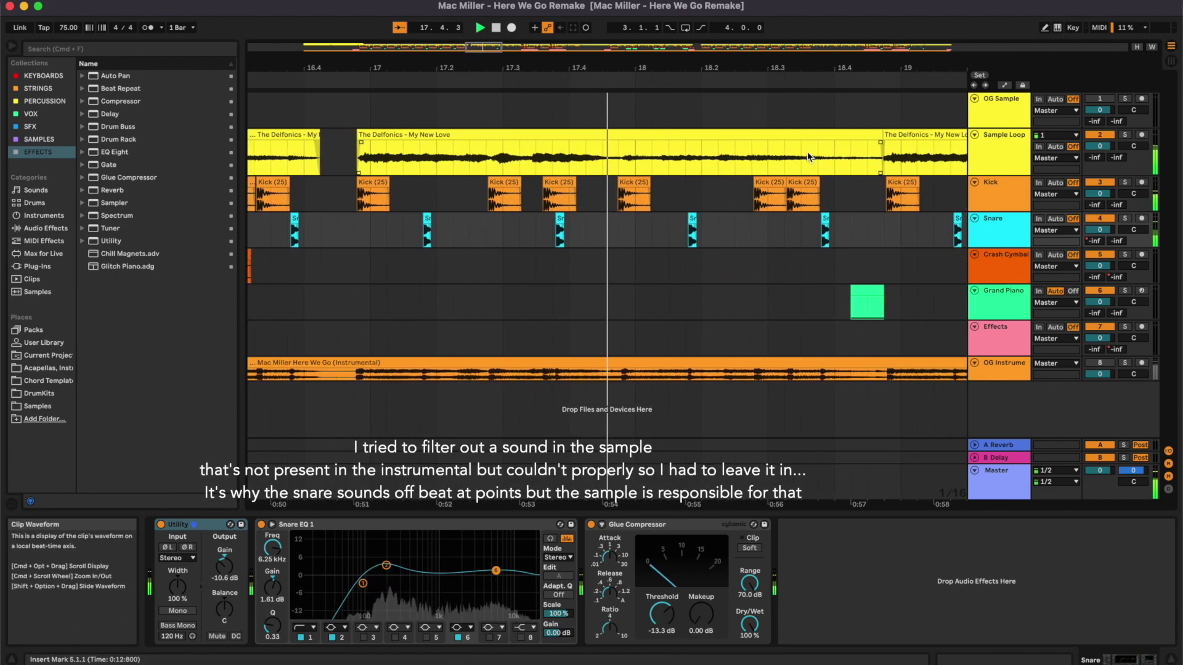
click(399, 29)
scroll(727, 240, down, 6)
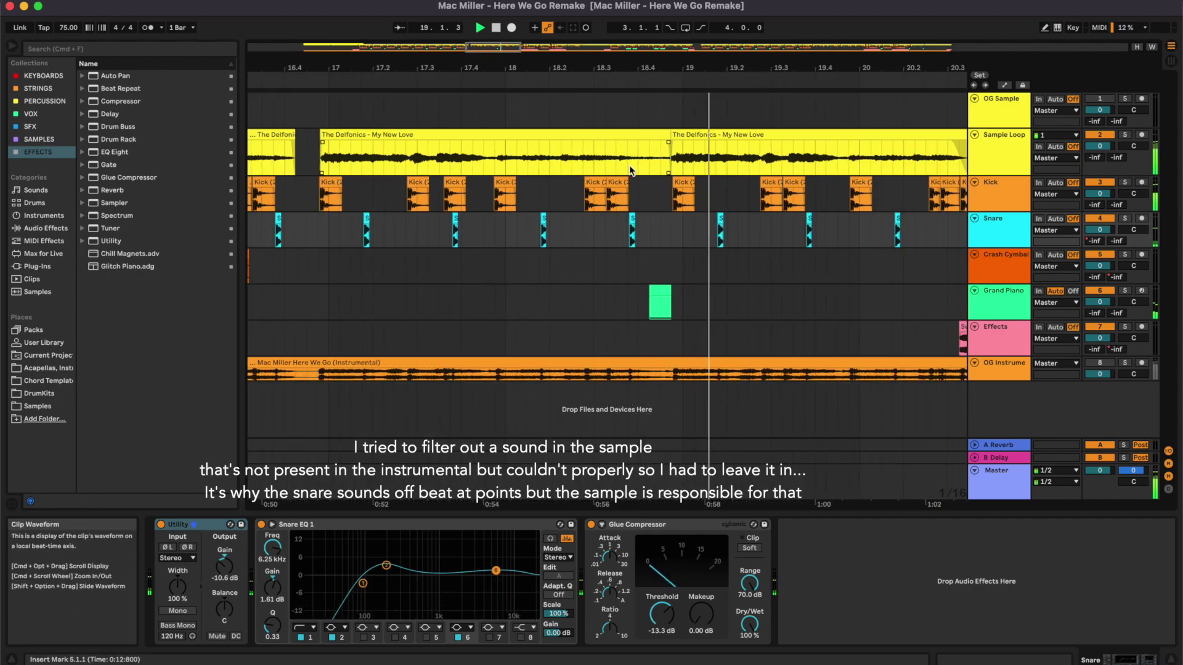
scroll(798, 278, right, 5)
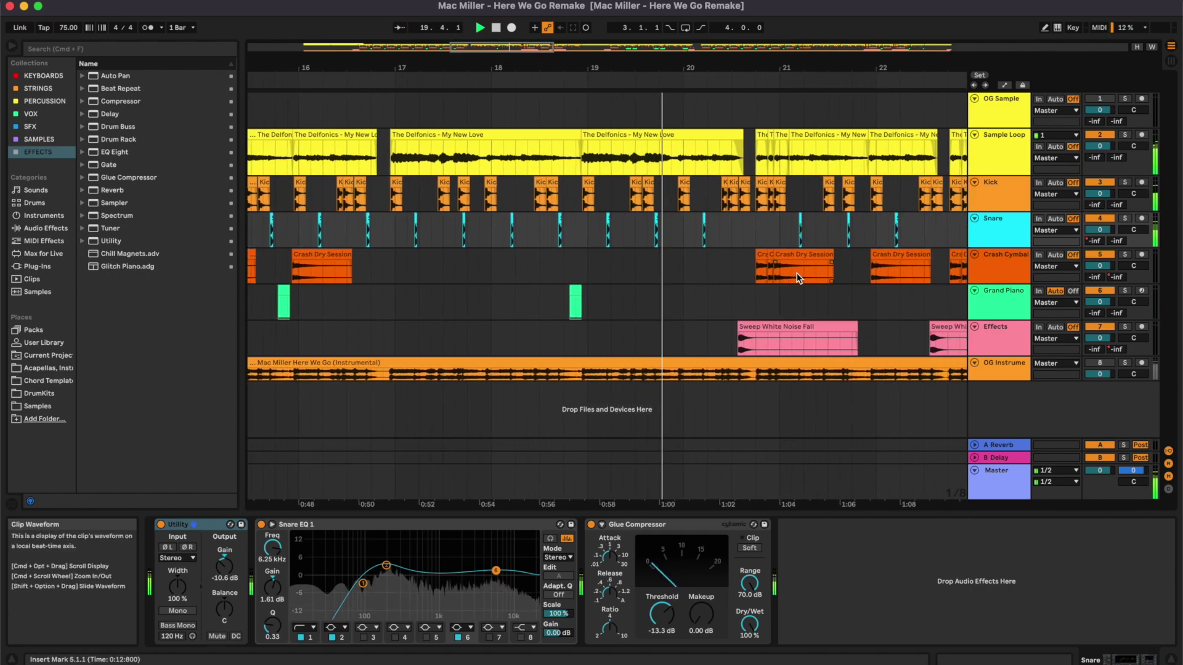
click(398, 27)
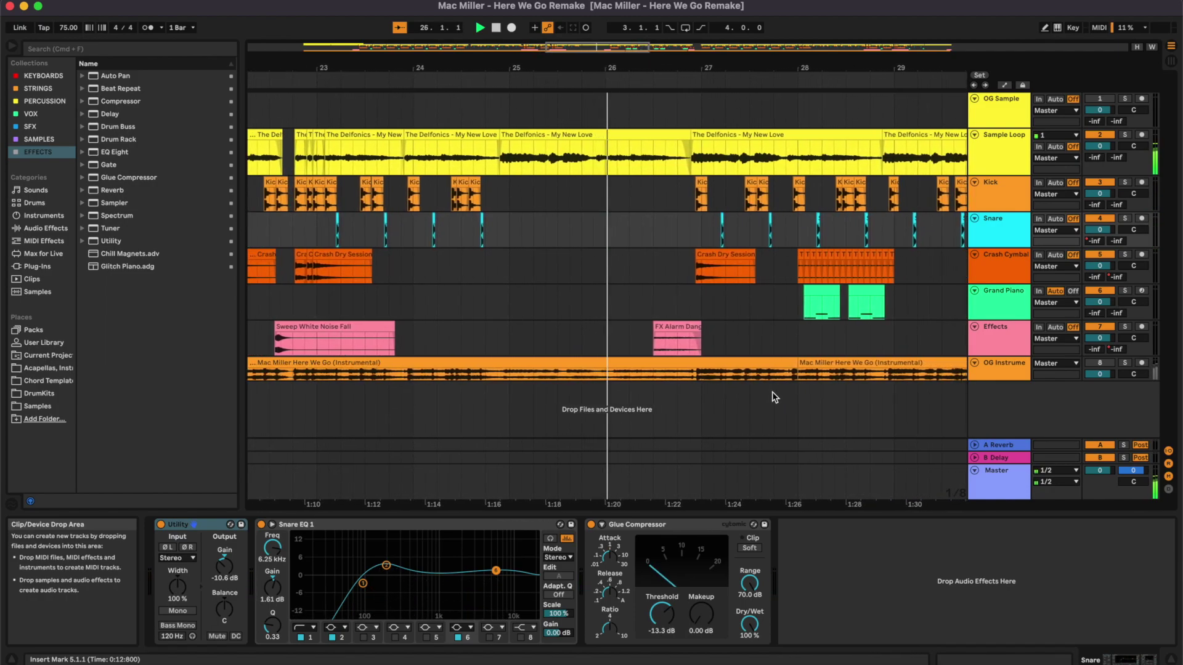
Step: Show the device chains of the Sample Loop, Snare, Crash Cymbal and Kick tracks in turn while the remake plays
click(980, 152)
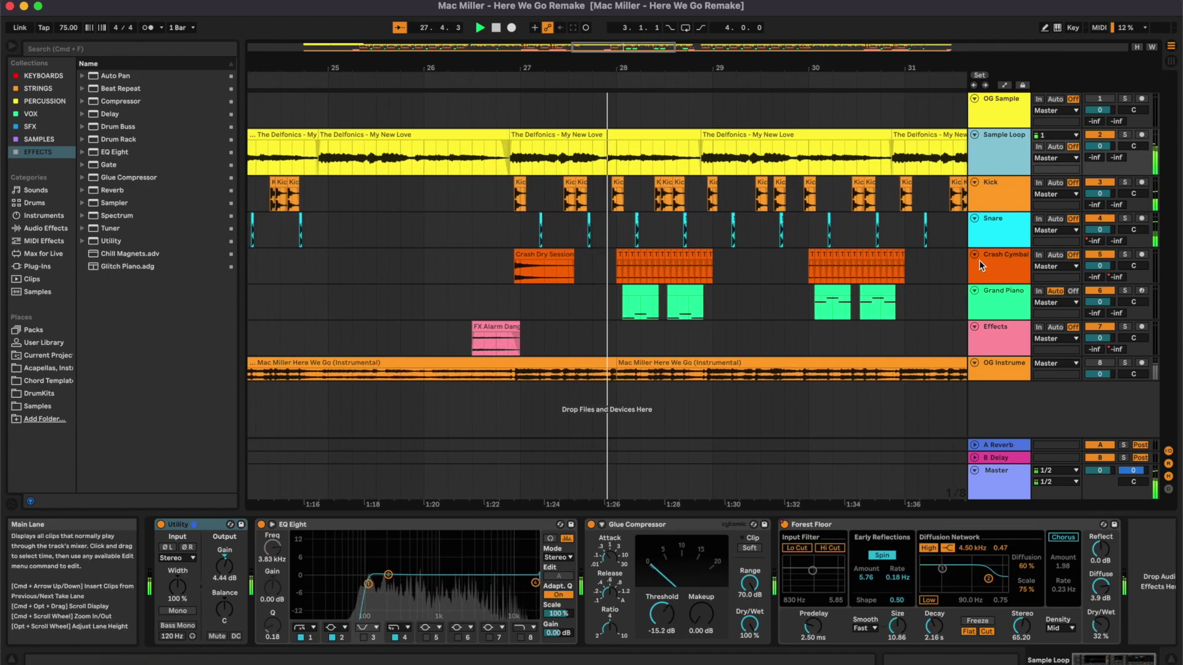
click(1004, 234)
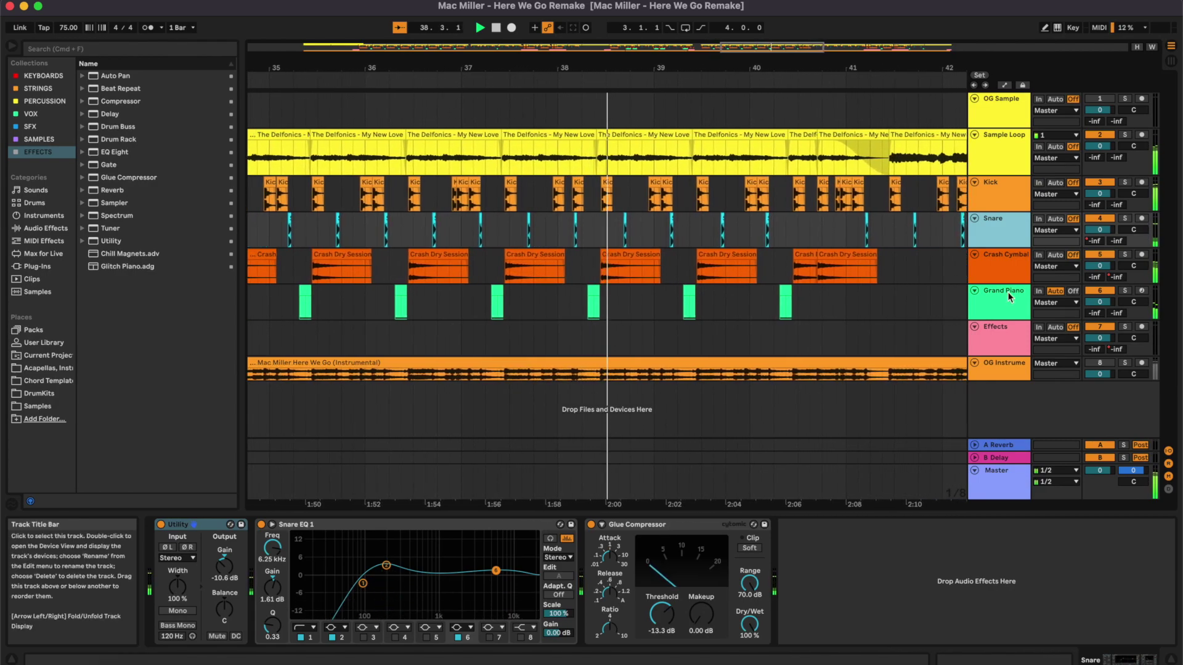
click(1008, 269)
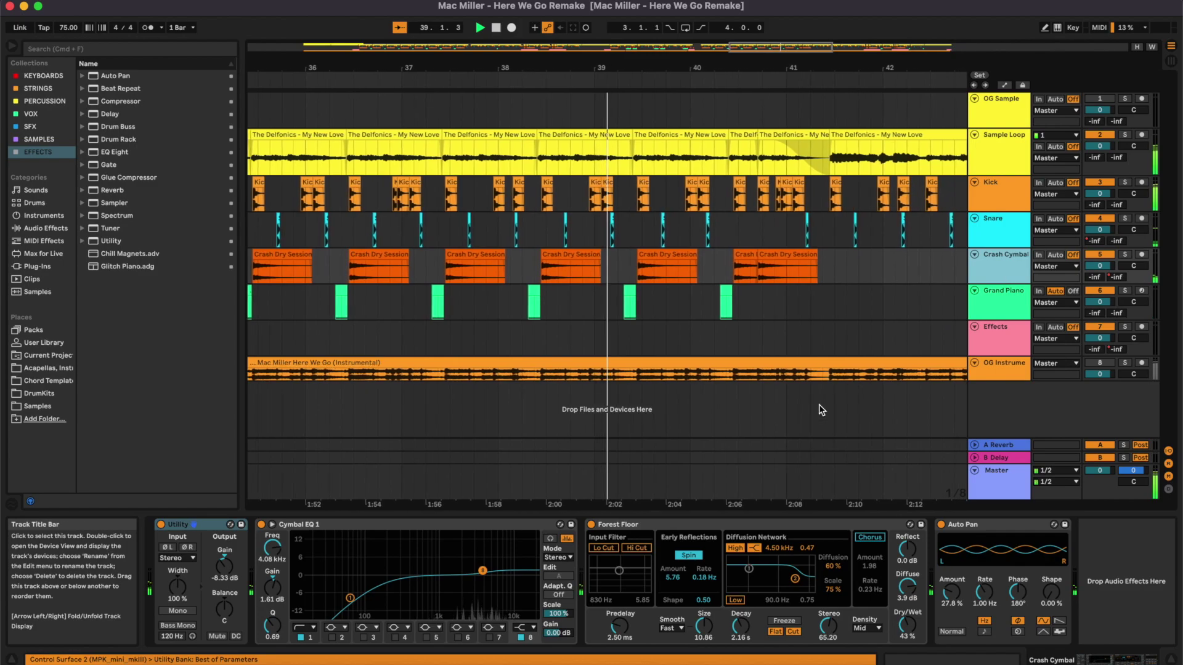
key(minus)
key(minus)
key(minus)
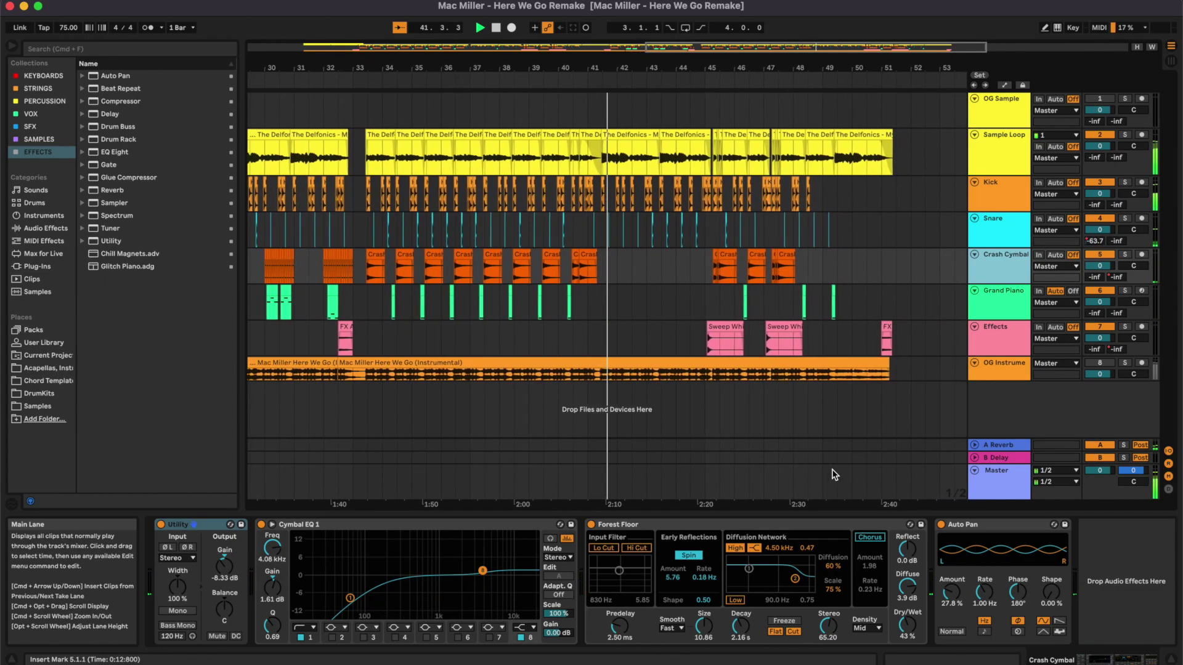
click(1013, 192)
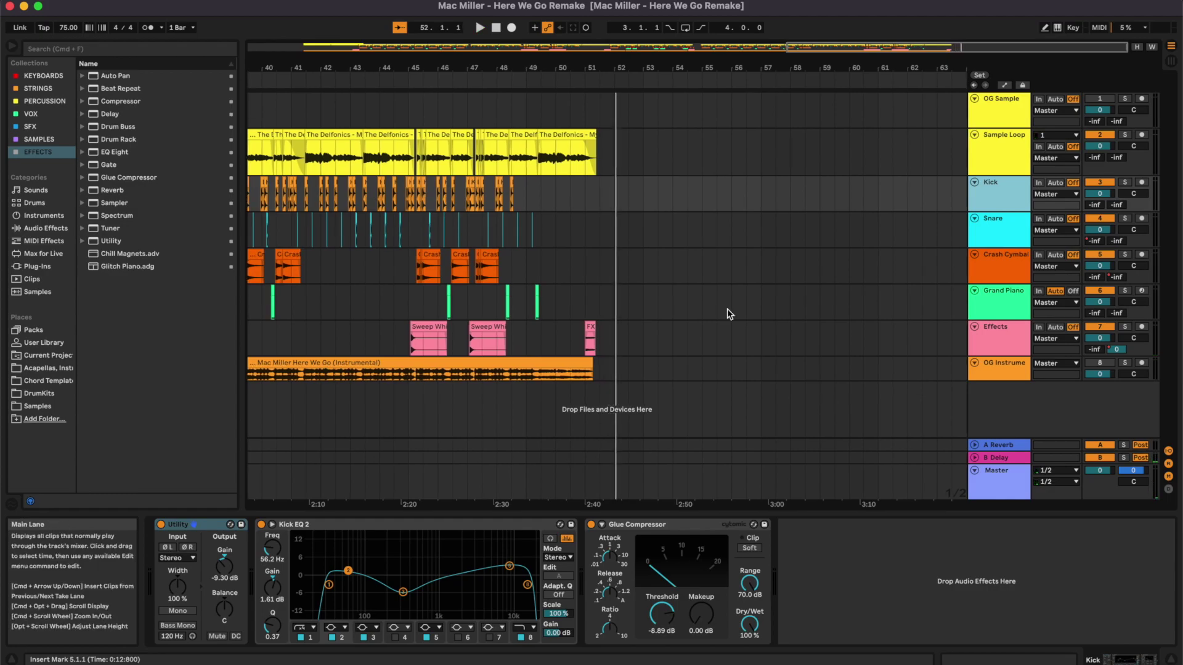
Step: Return to the beginning of the arrangement and start playback of the remake from 7.1.1
key(w)
key(plus)
key(plus)
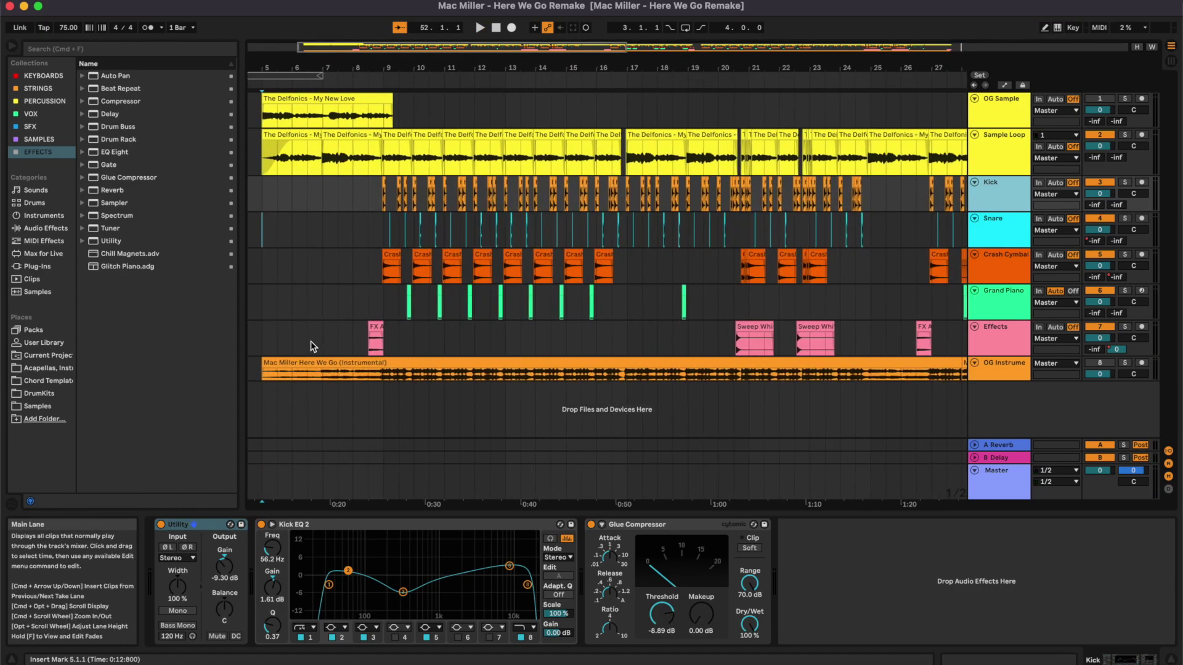
key(plus)
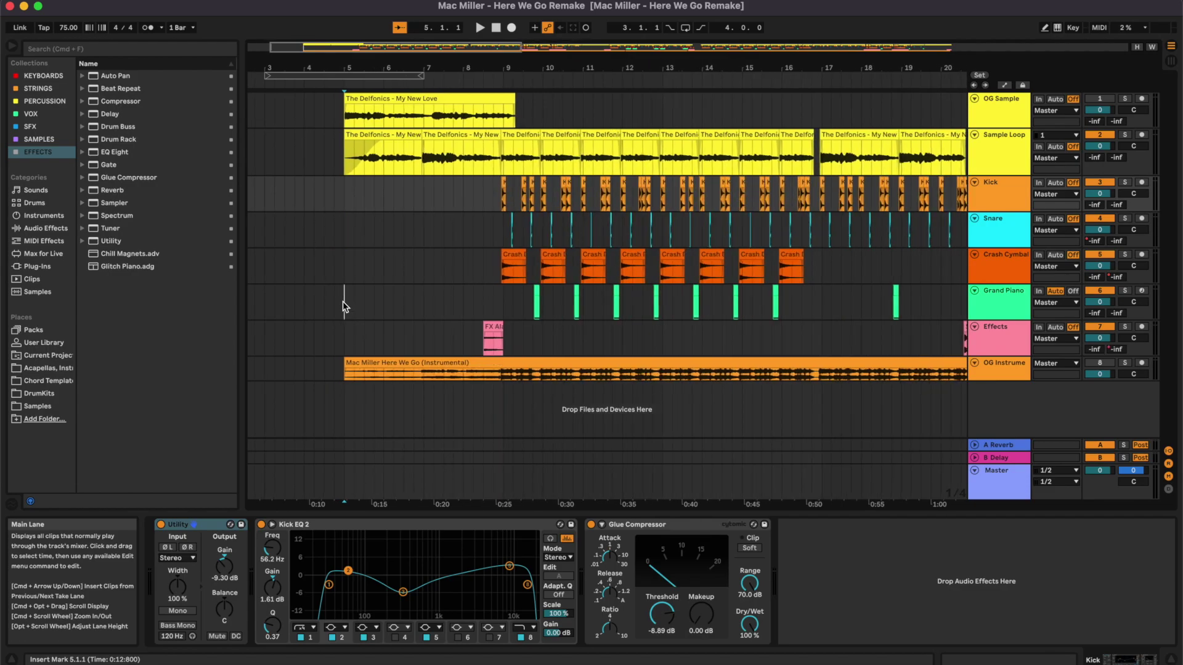
click(344, 302)
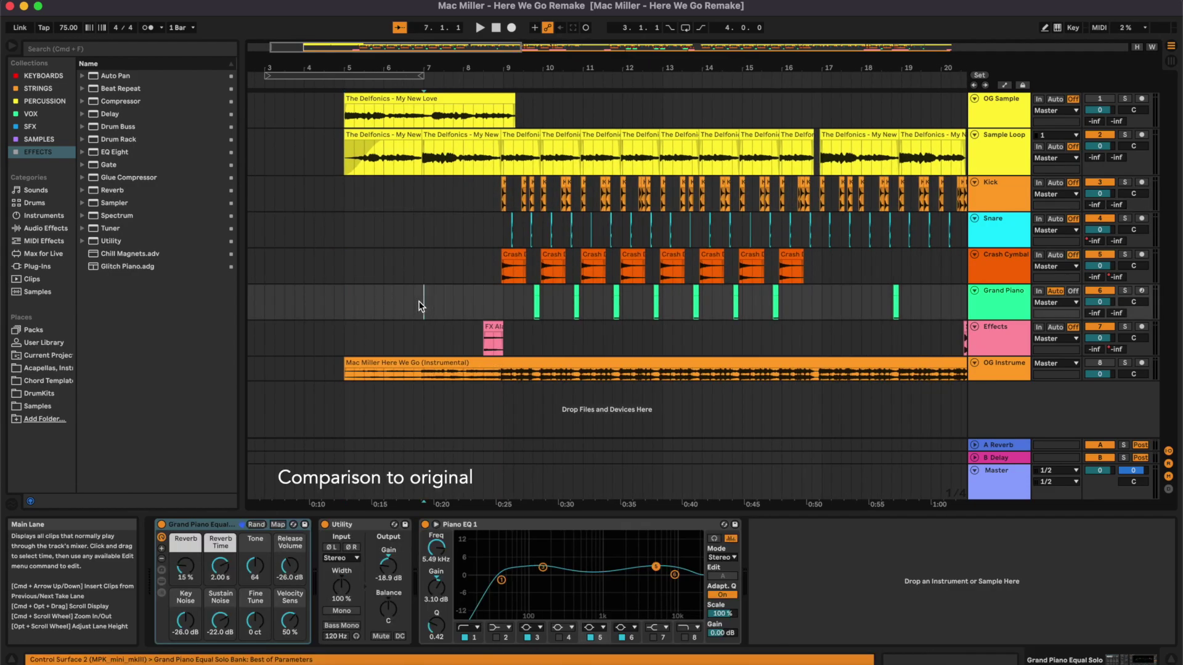
key(space)
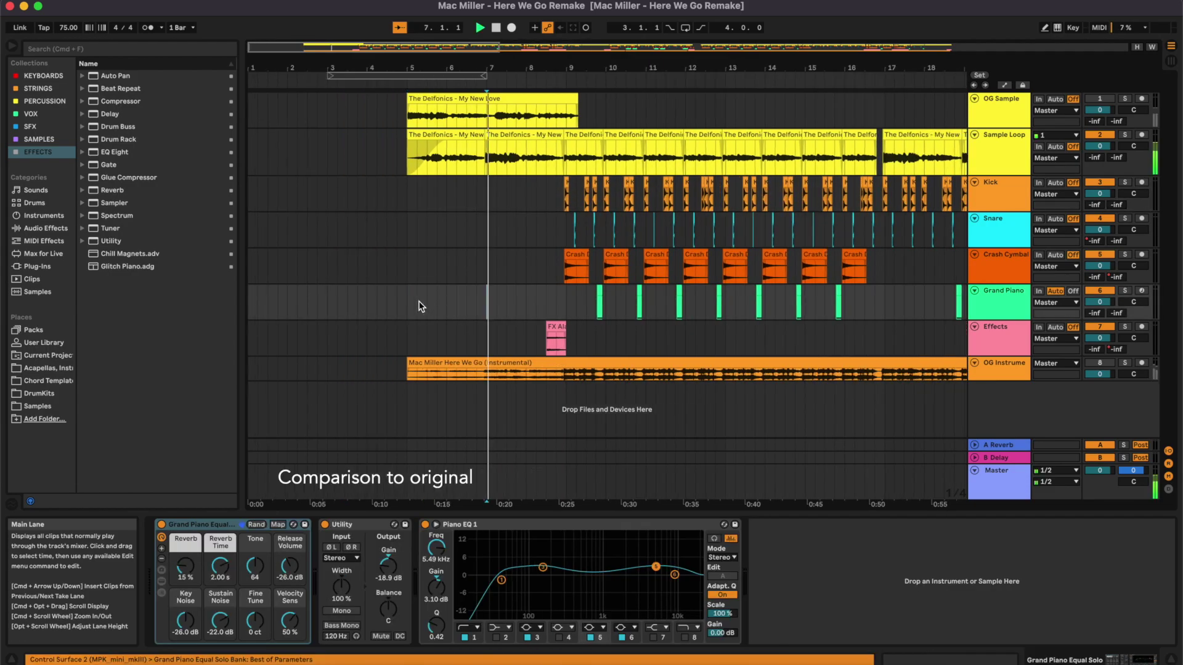
Step: Solo and unsolo the OG Instrumental track repeatedly during playback to compare the remake with the original
click(485, 376)
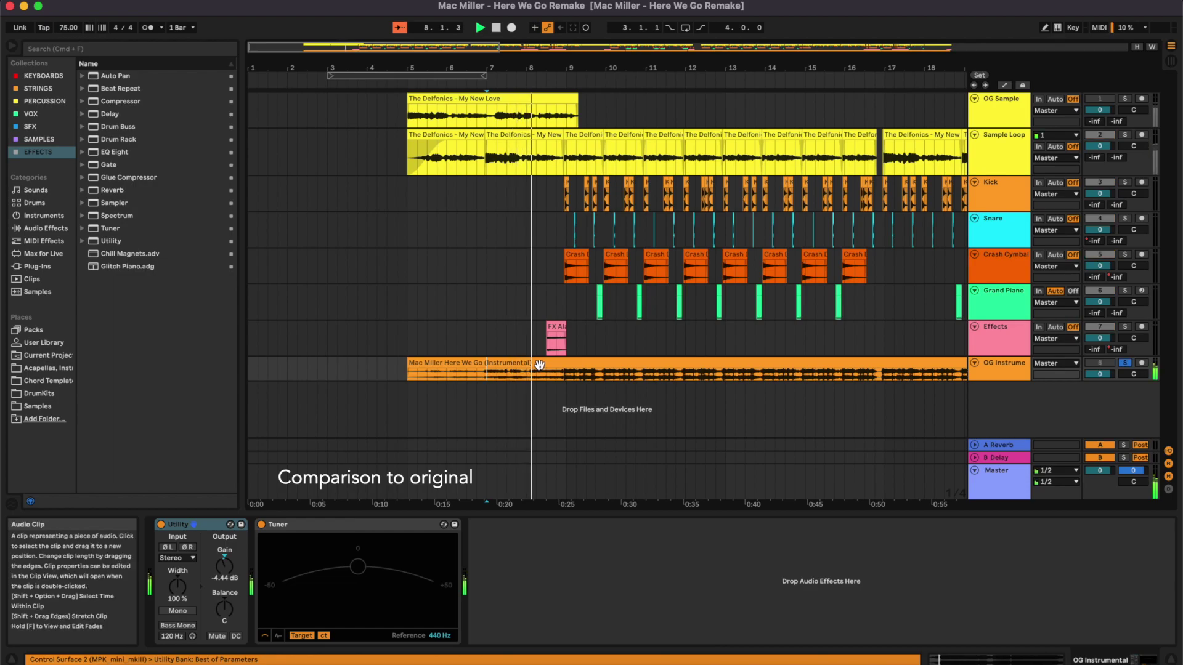
key(s)
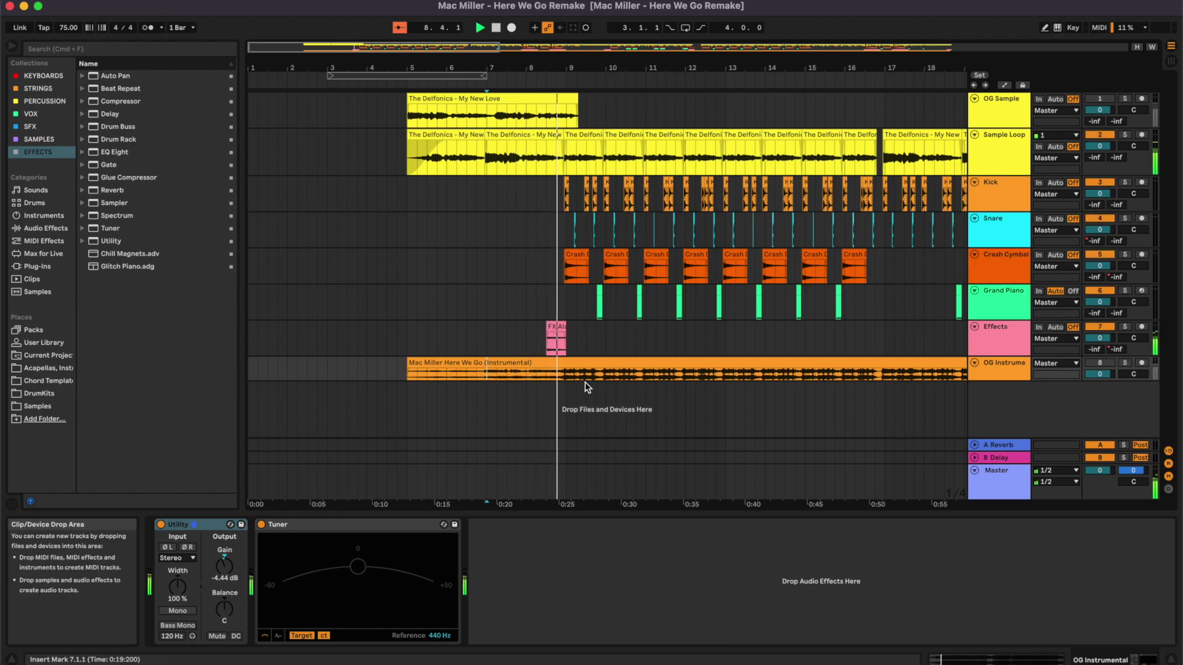
scroll(585, 387, up, 2)
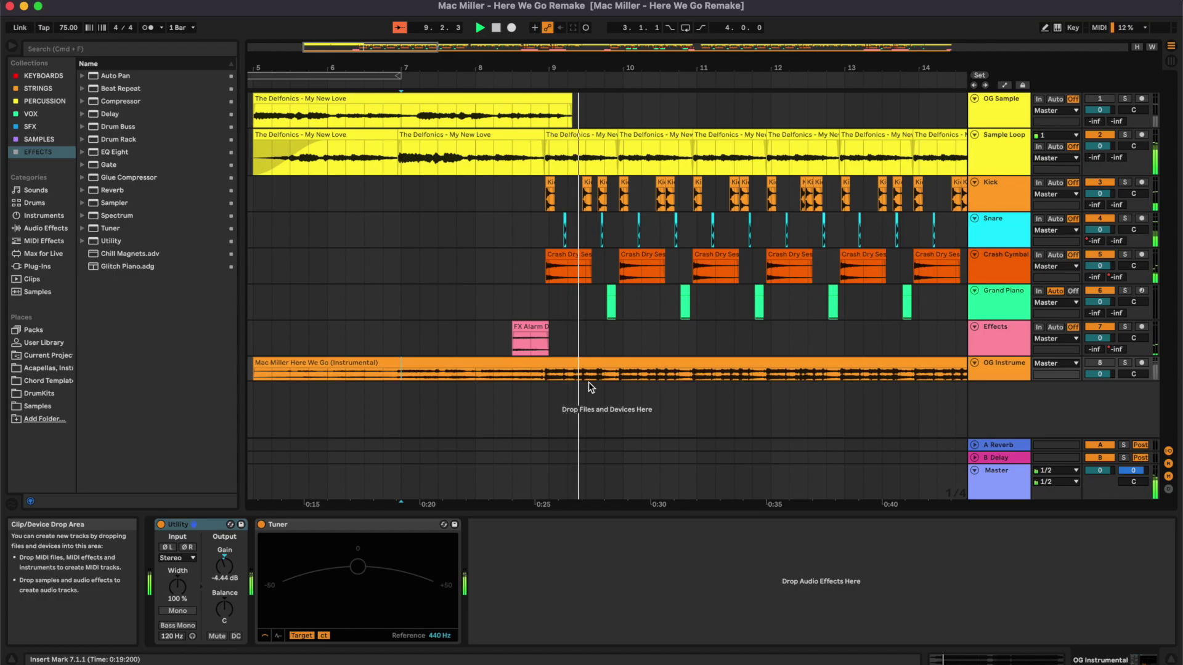
key(s)
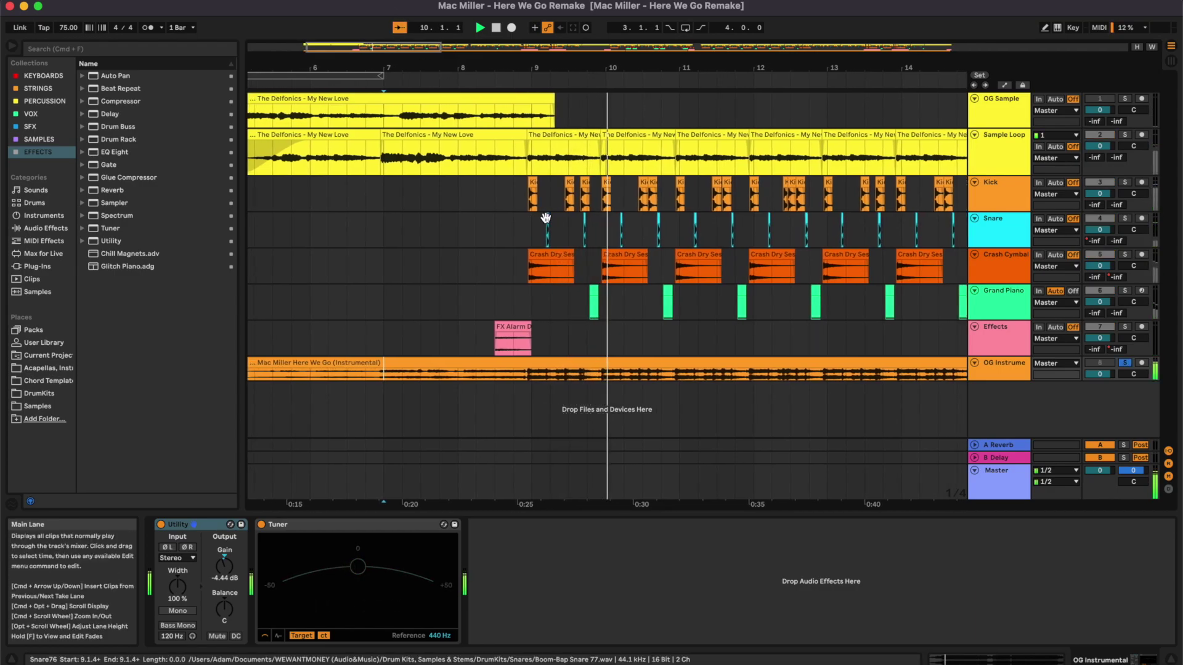
key(s)
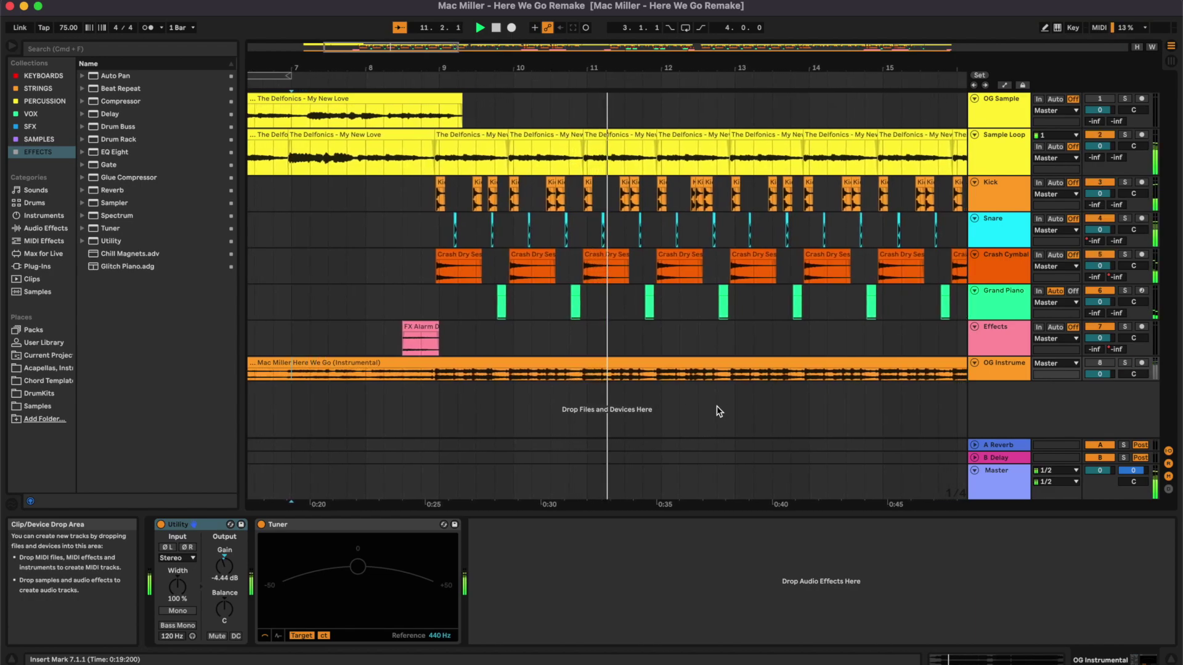
key(s)
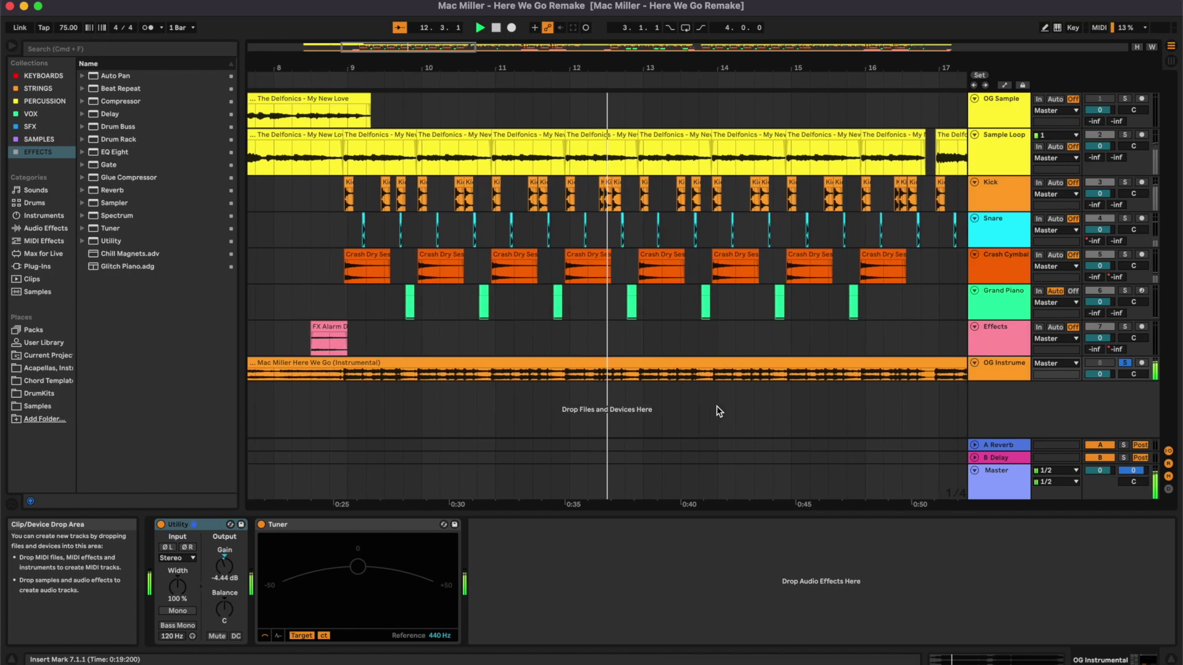
key(s)
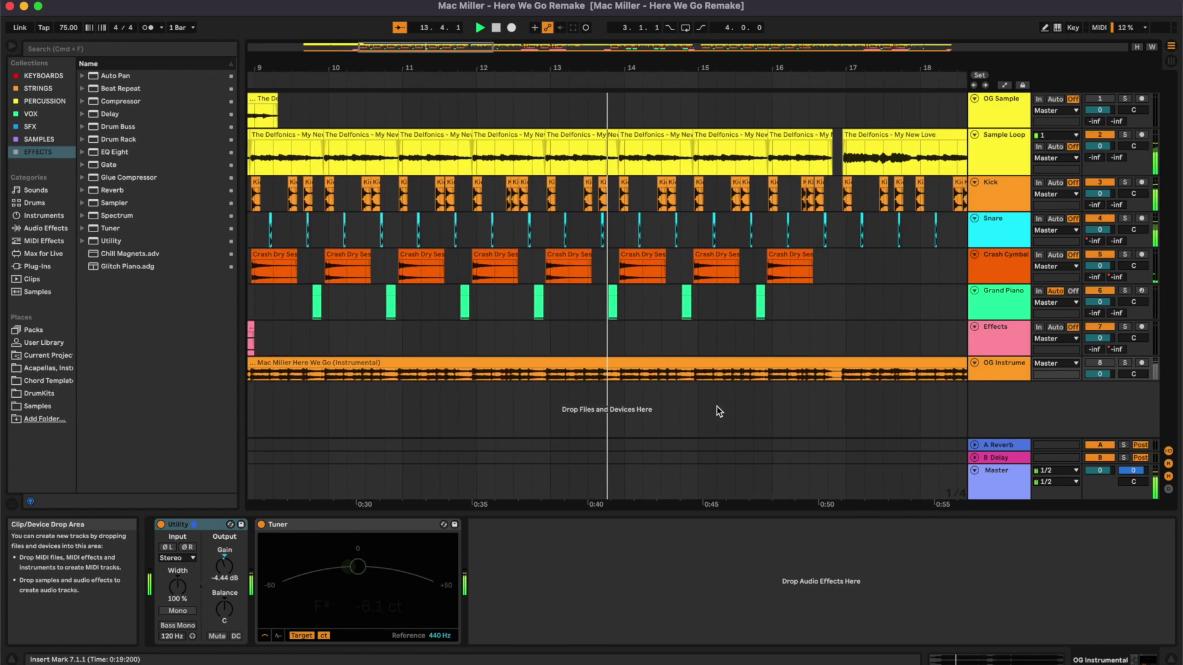
key(s)
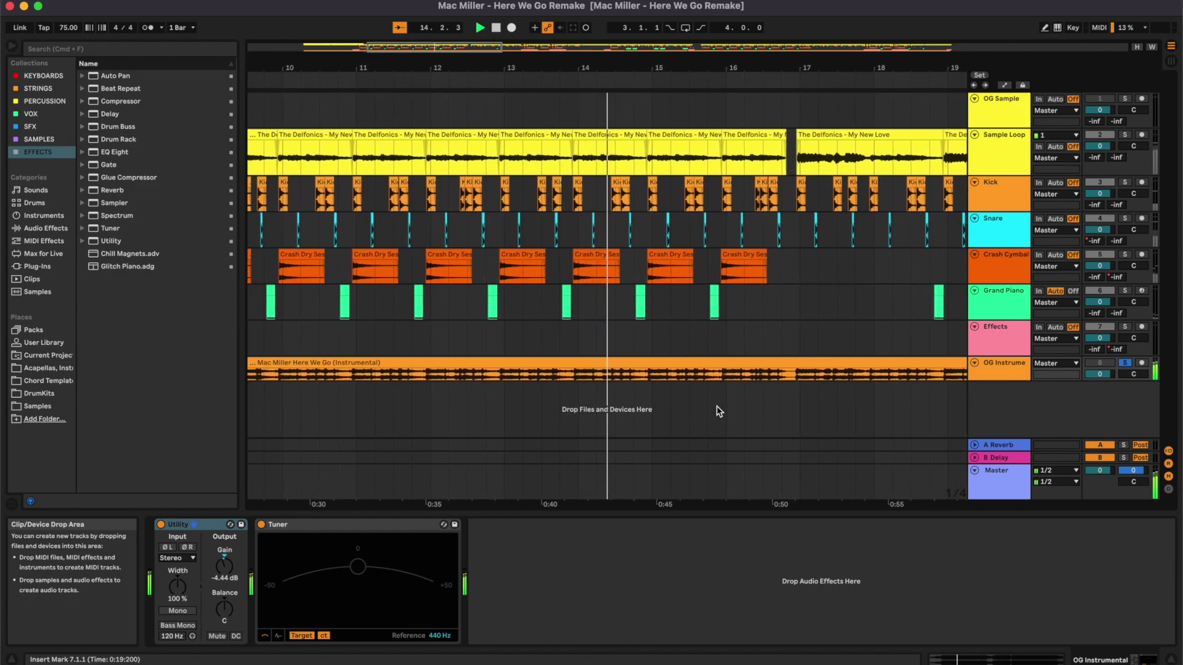
key(s)
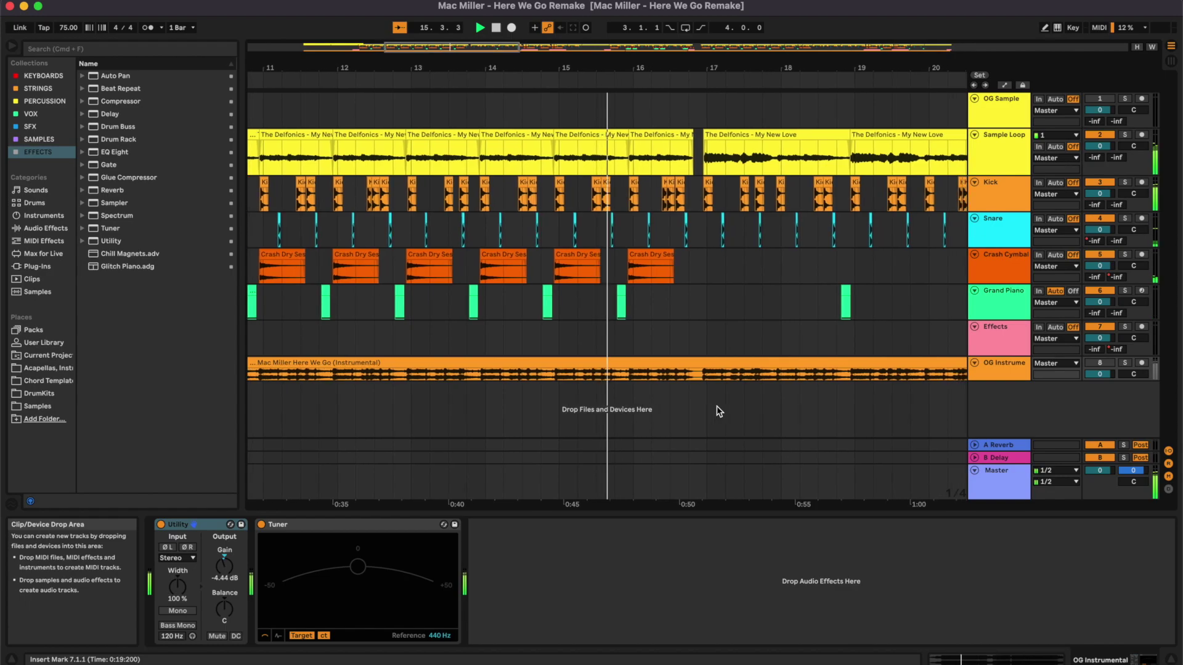
Step: Alternate OG Instrumental solo on and off from bar 15 to the song's end at bar 51, comparing the original with the remake
key(s)
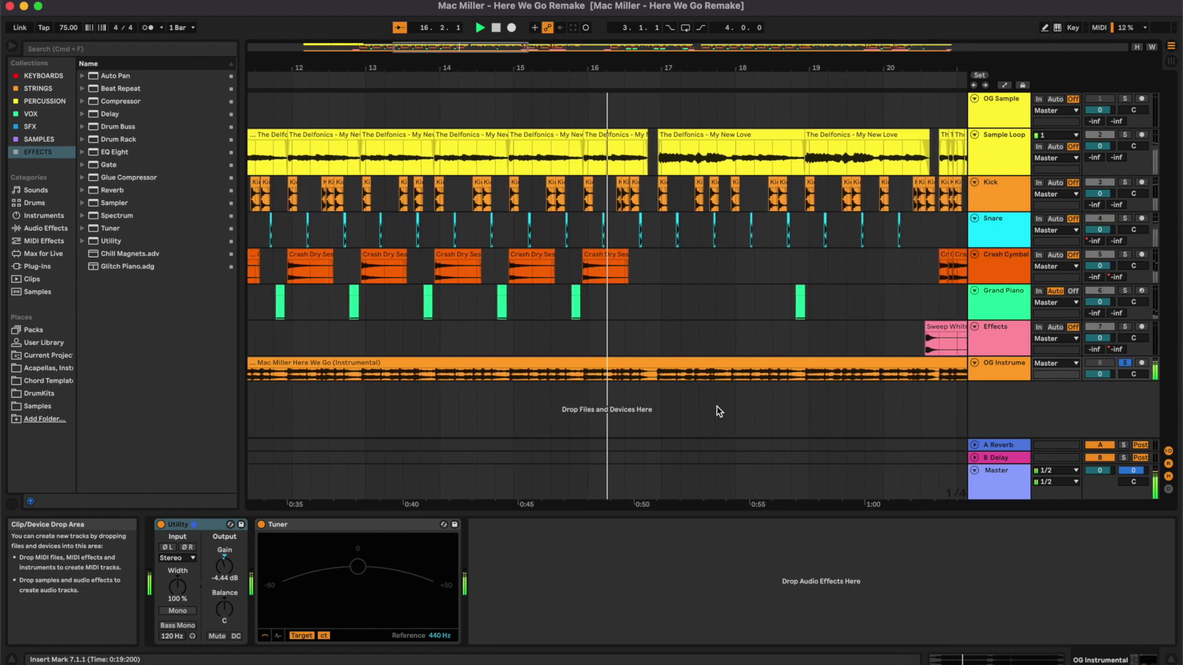
key(s)
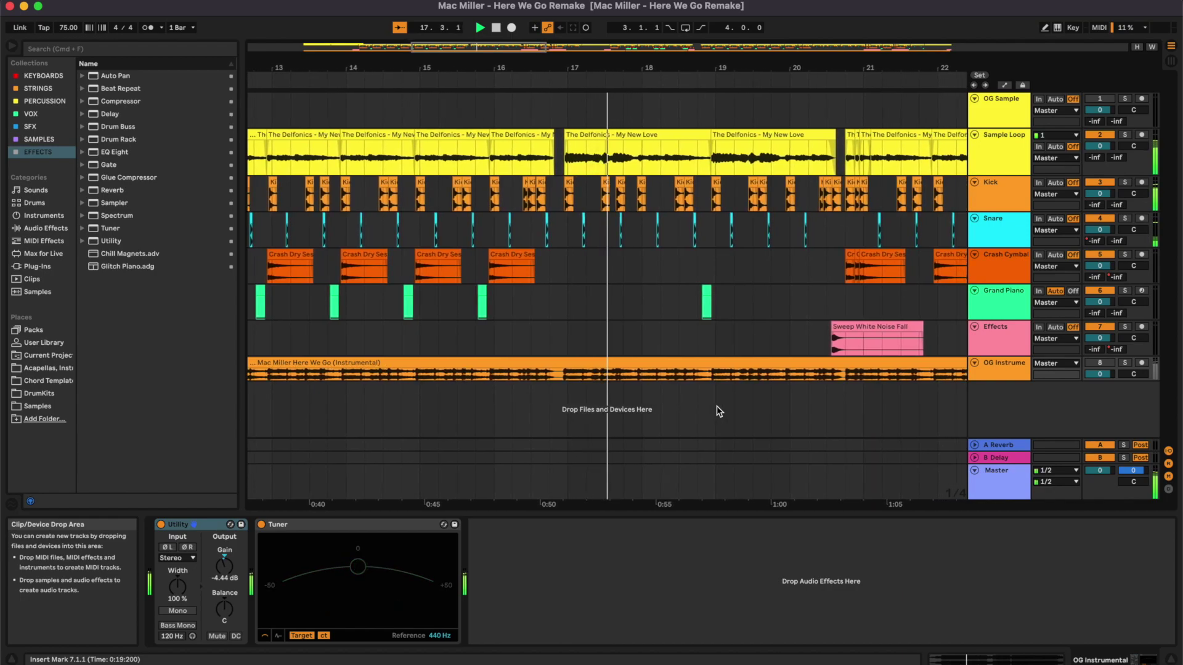
key(s)
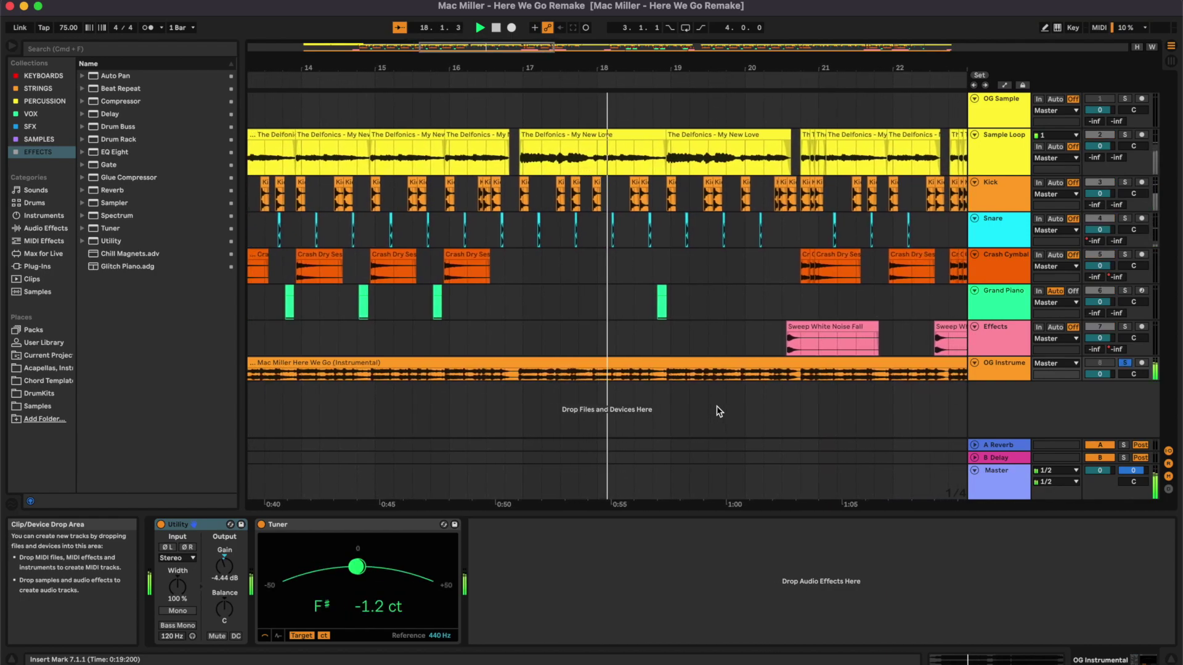
key(s)
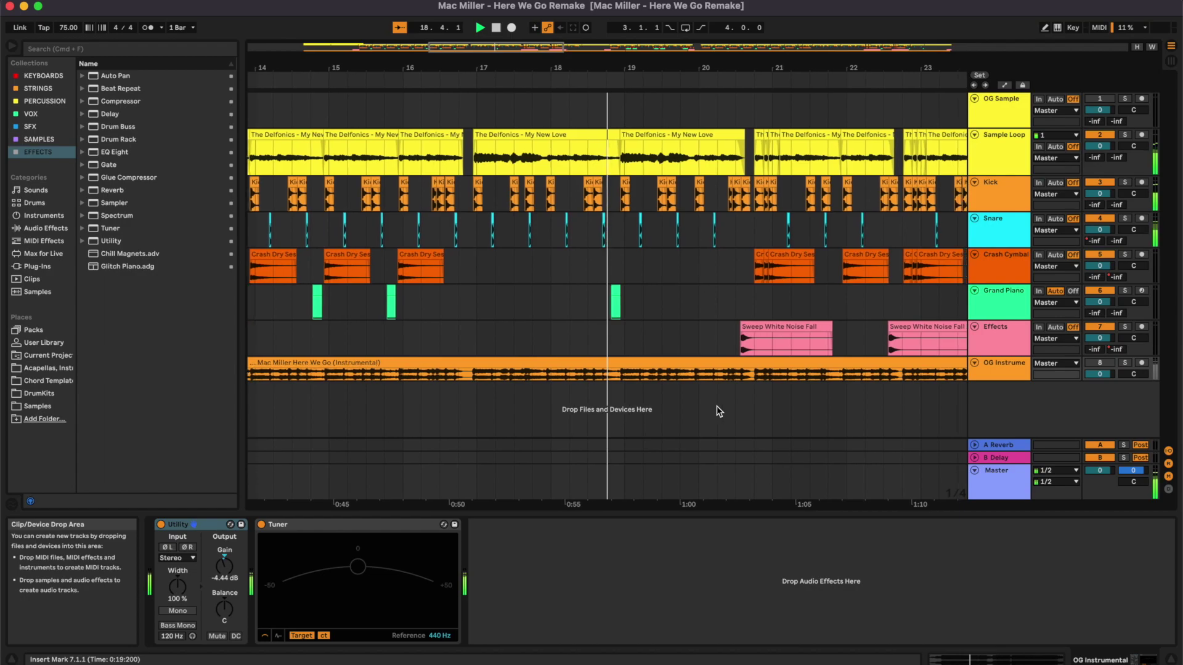
key(s)
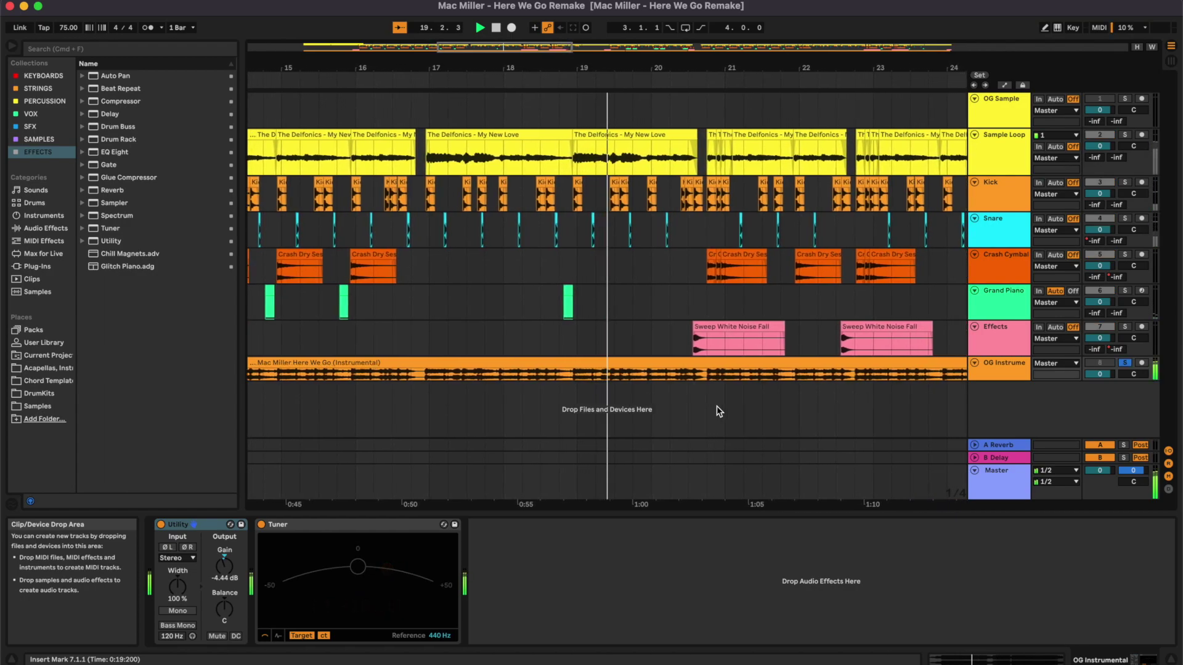
key(s)
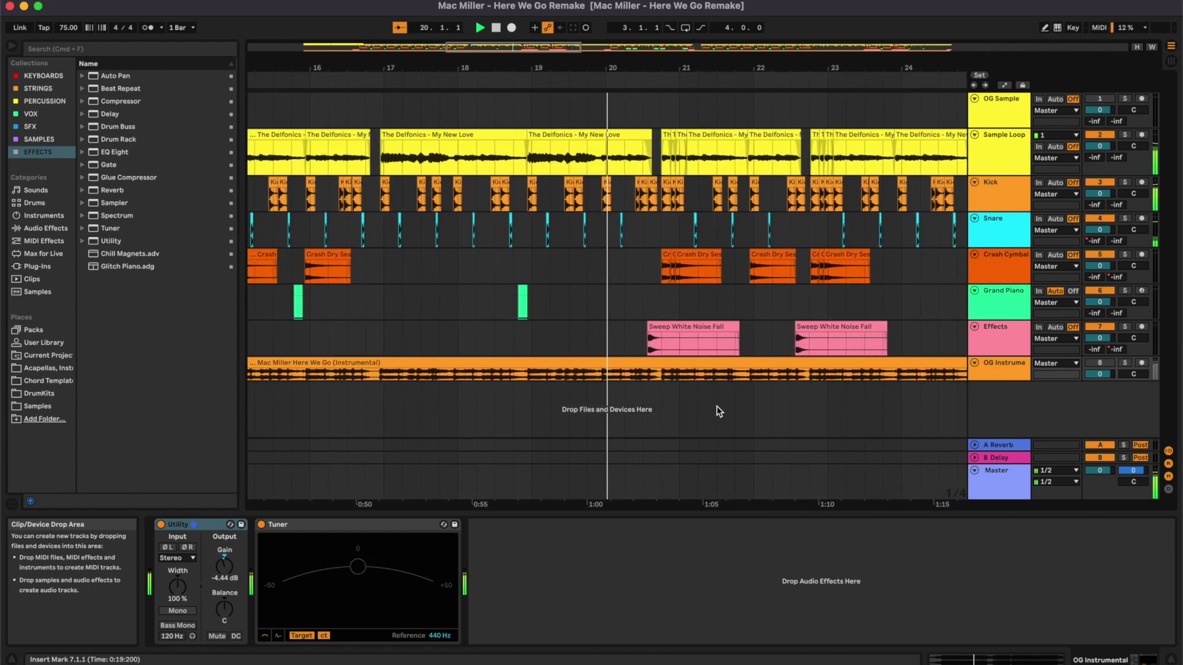
key(s)
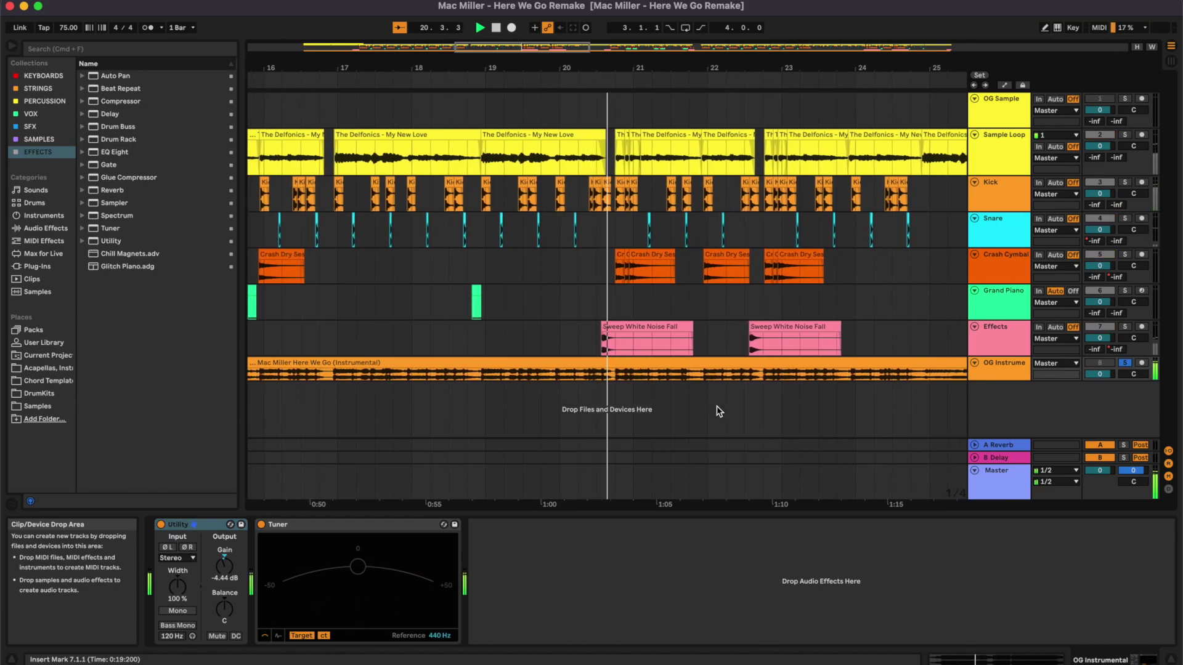
key(s)
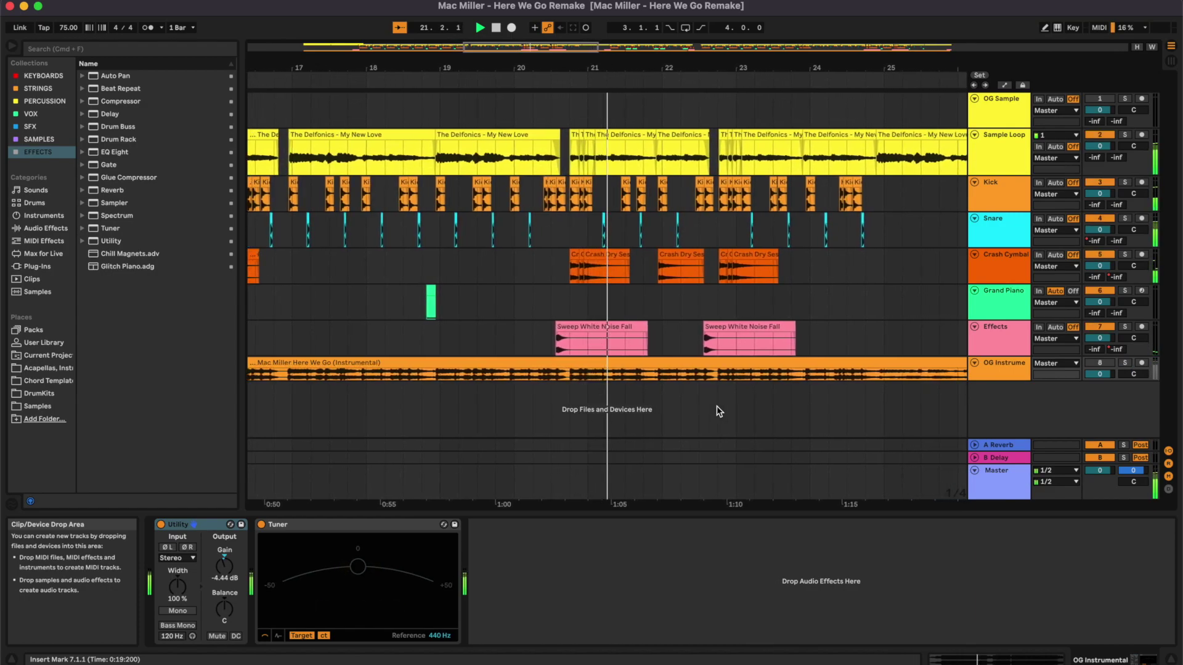
key(s)
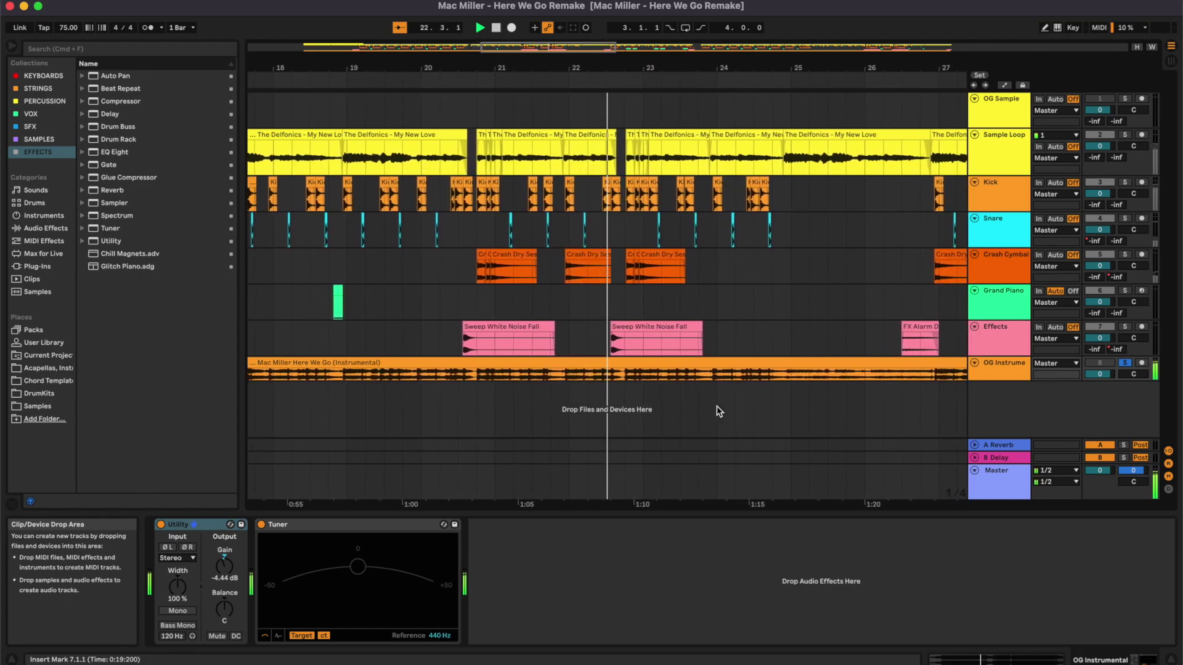
key(s)
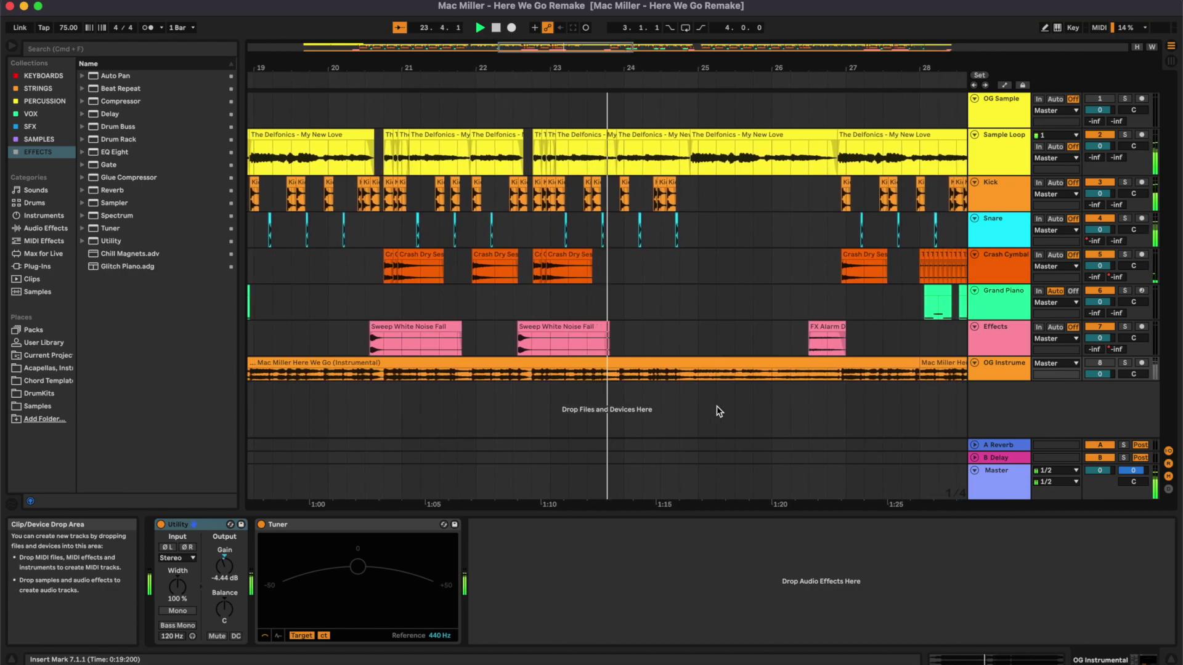
key(s)
key(s)
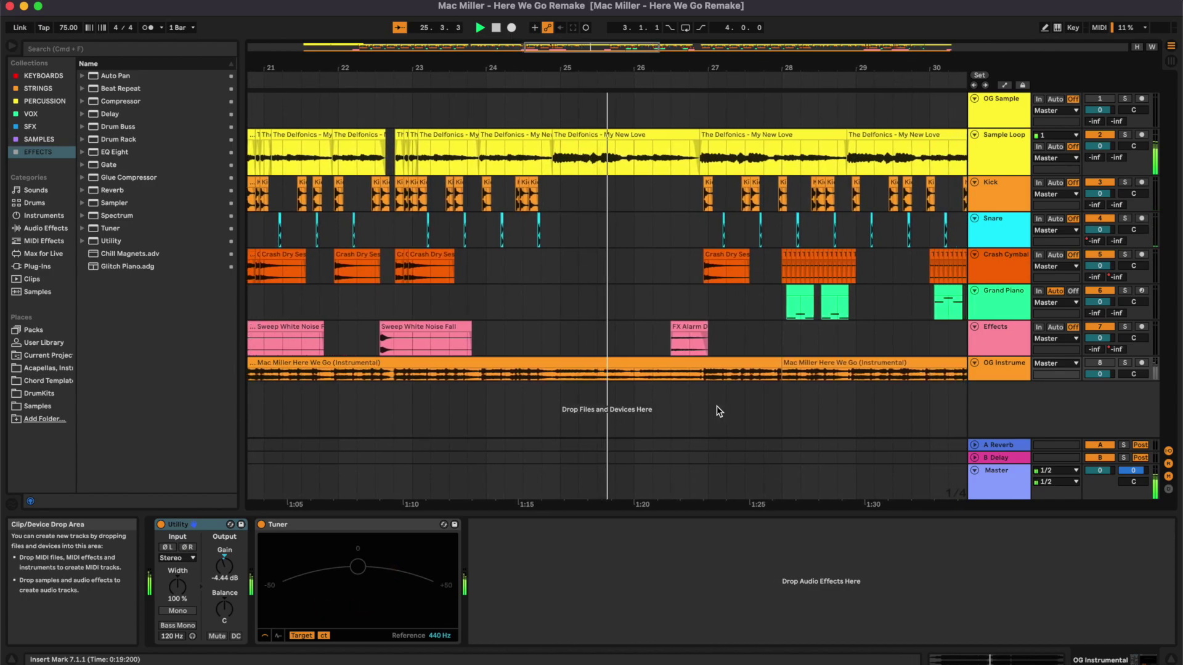
key(s)
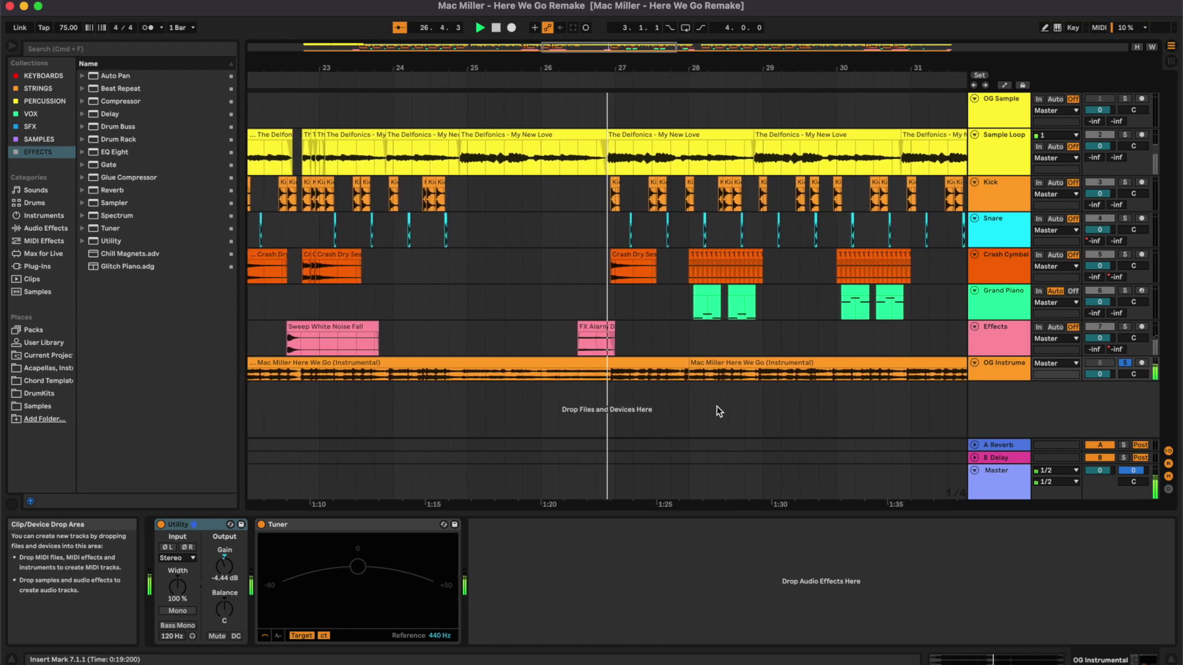
key(s)
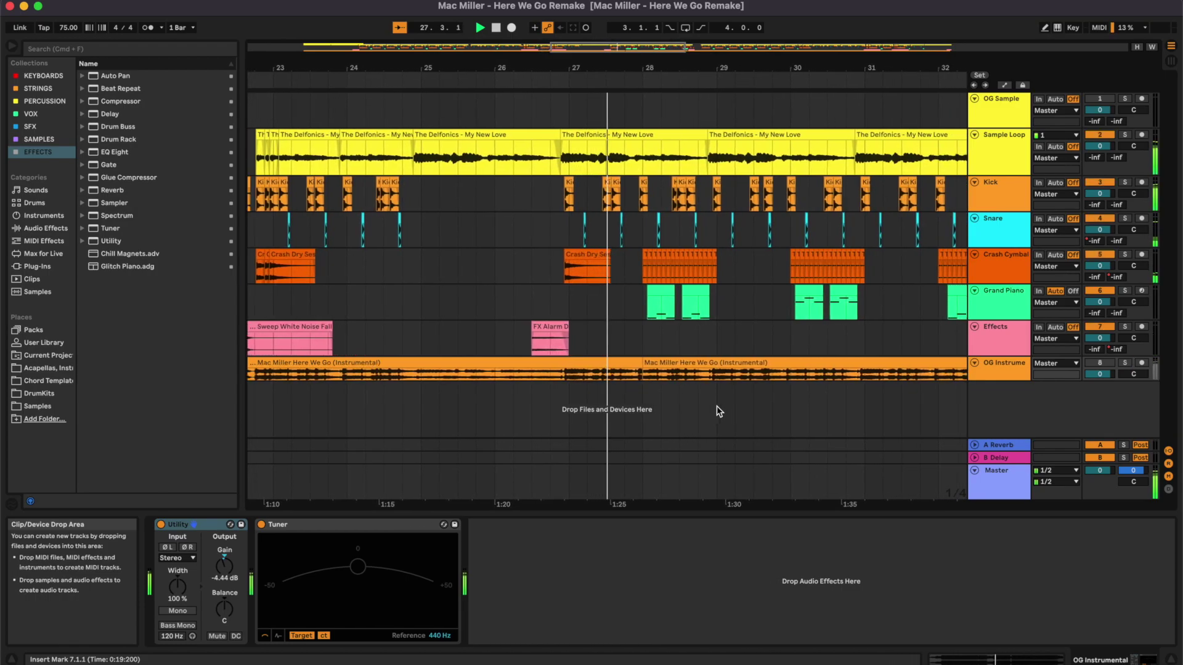
key(s)
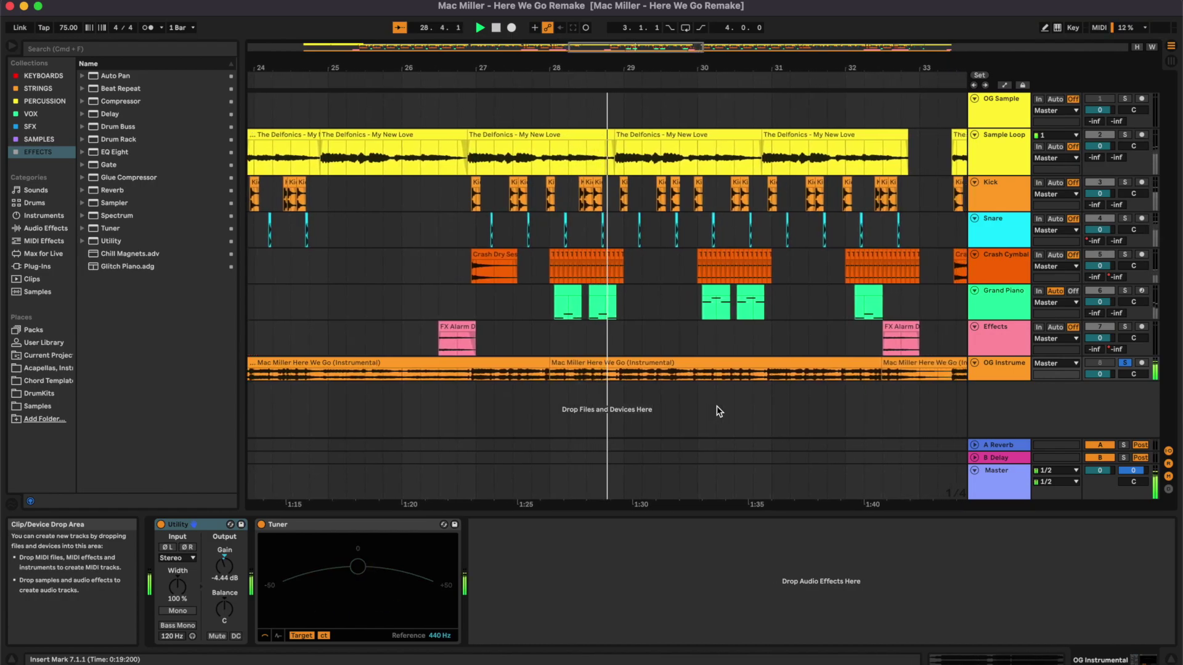
key(s)
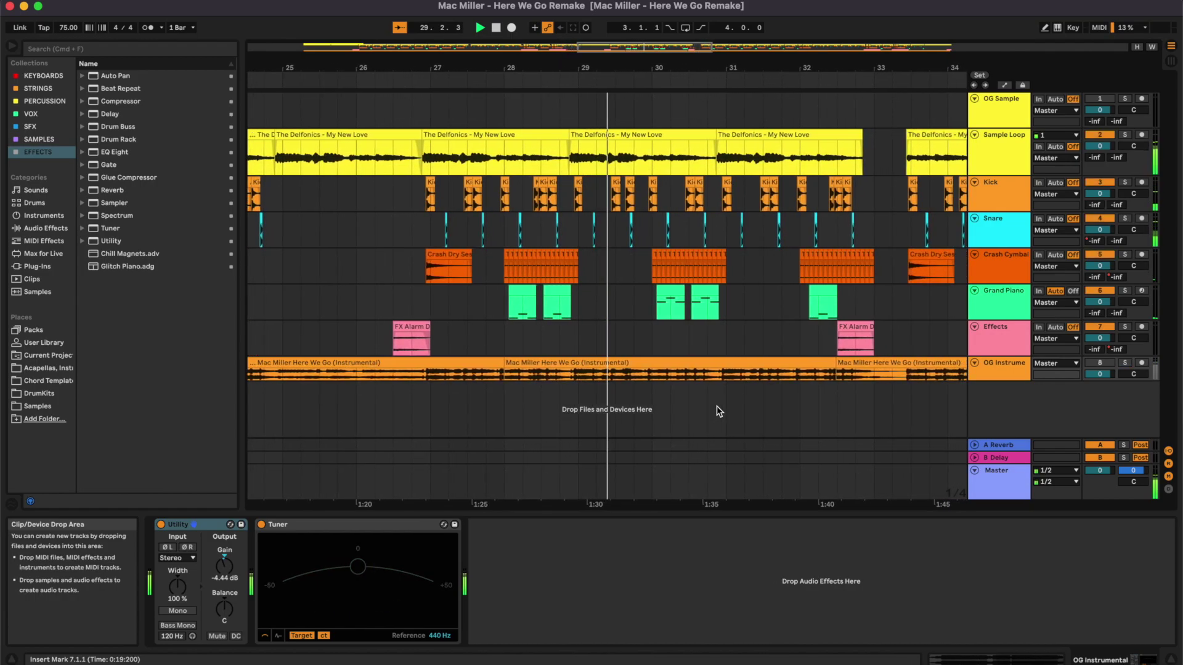
key(s)
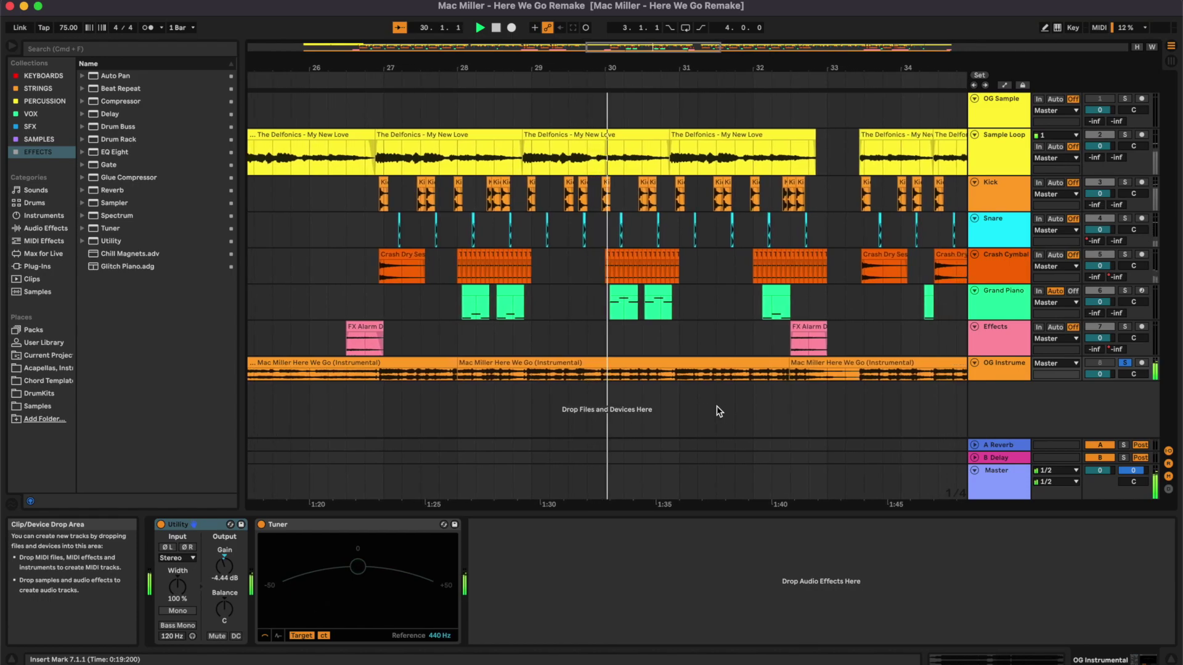
key(s)
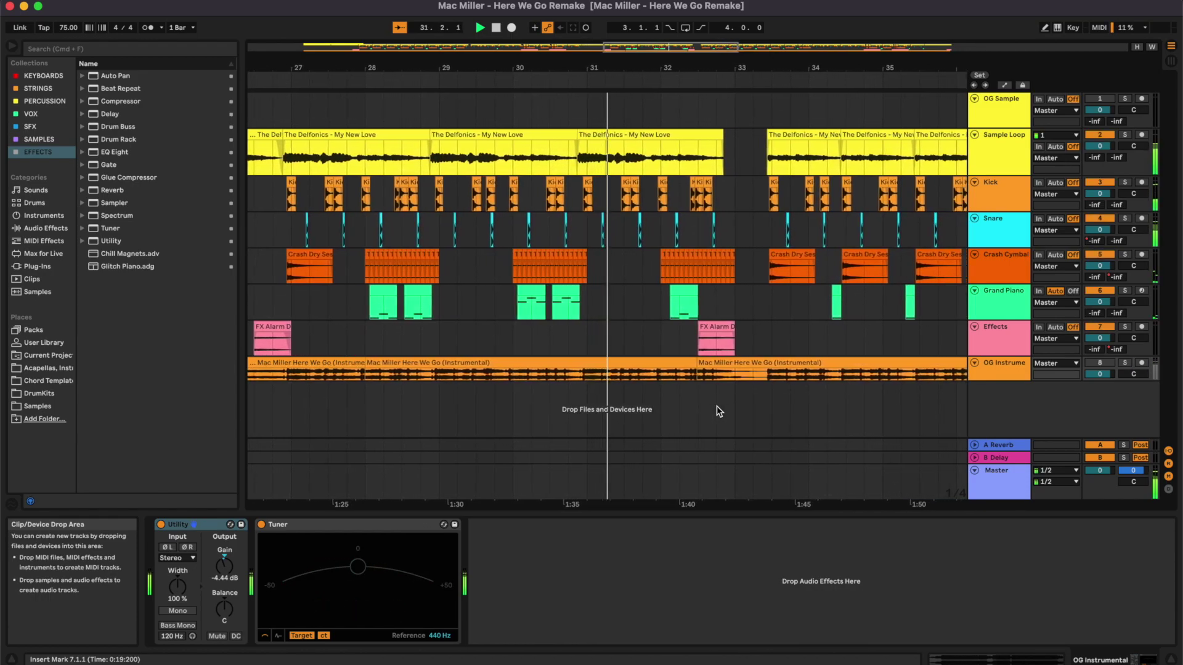
key(s)
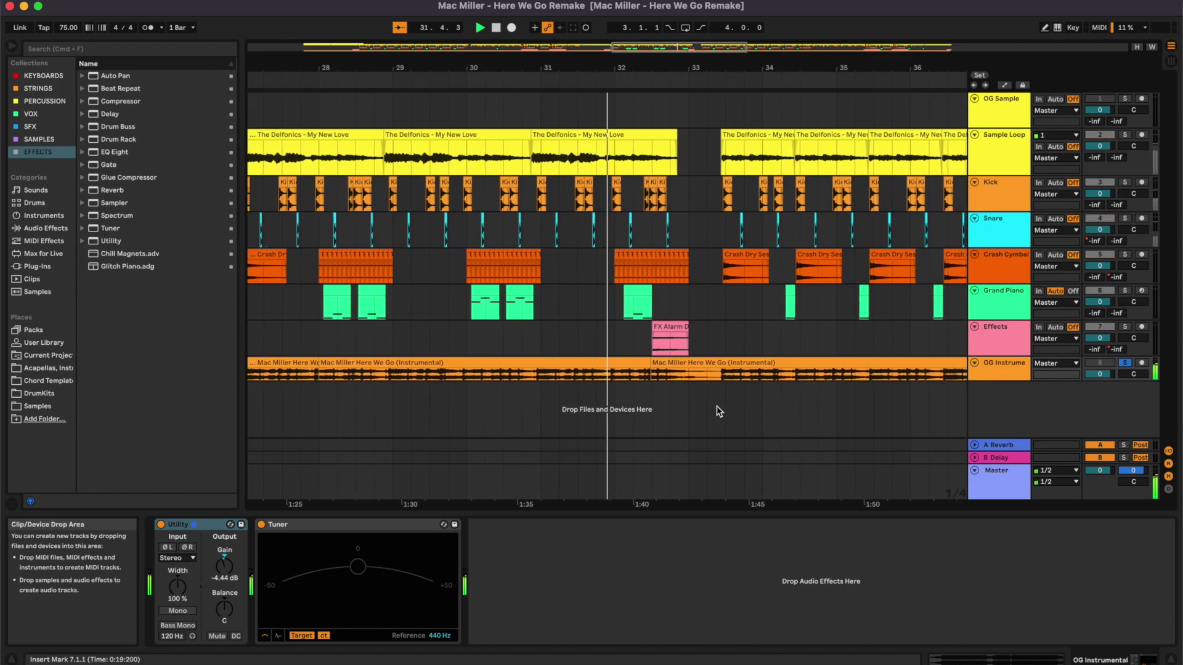
key(s)
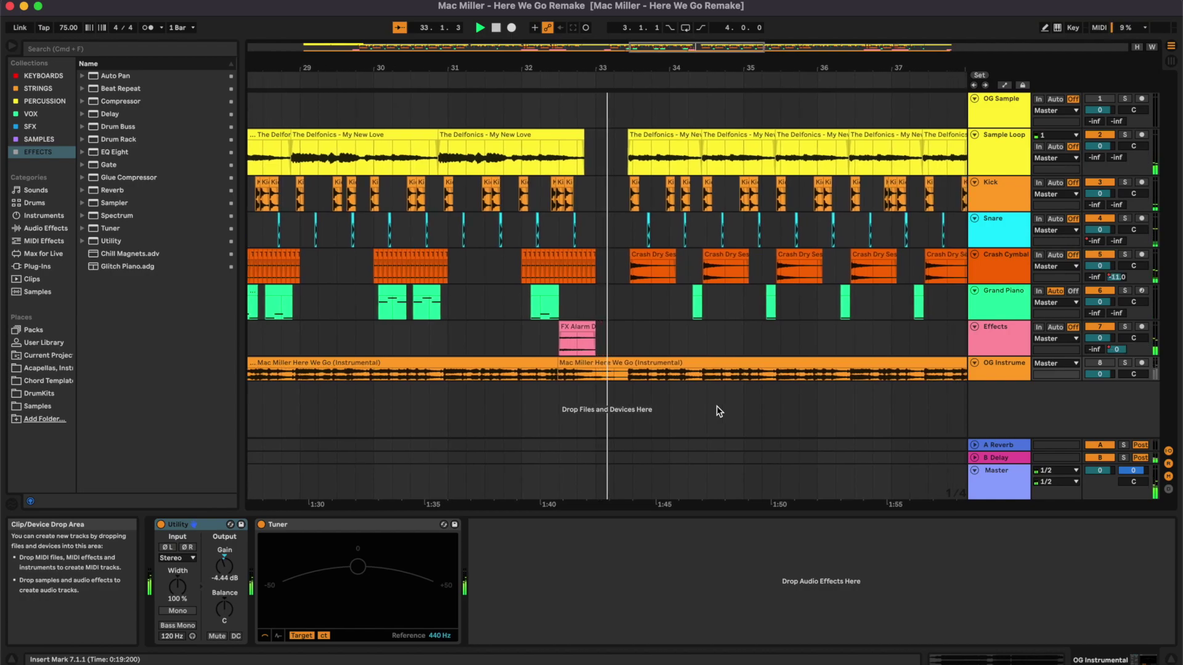
key(s)
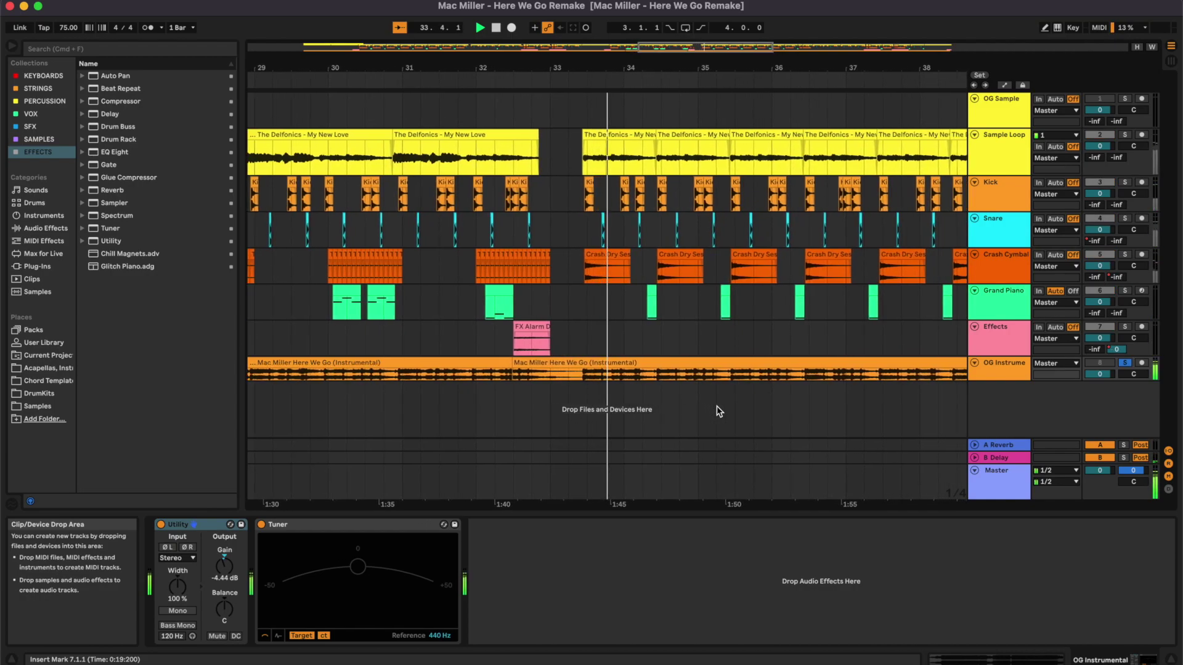
key(s)
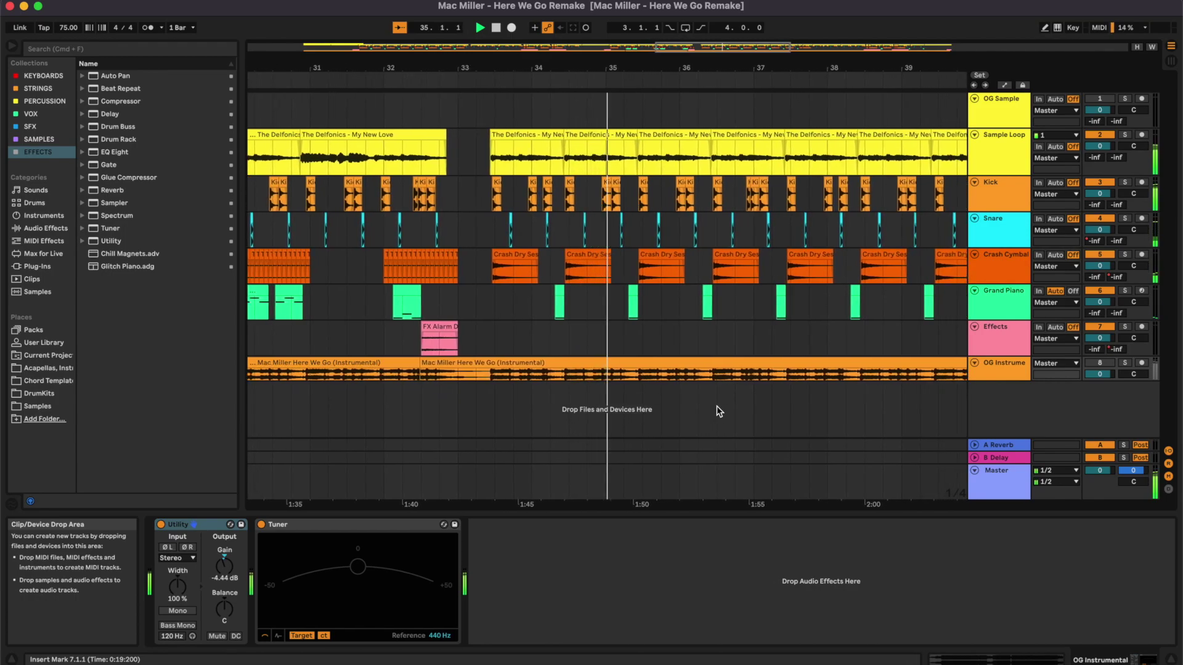
key(s)
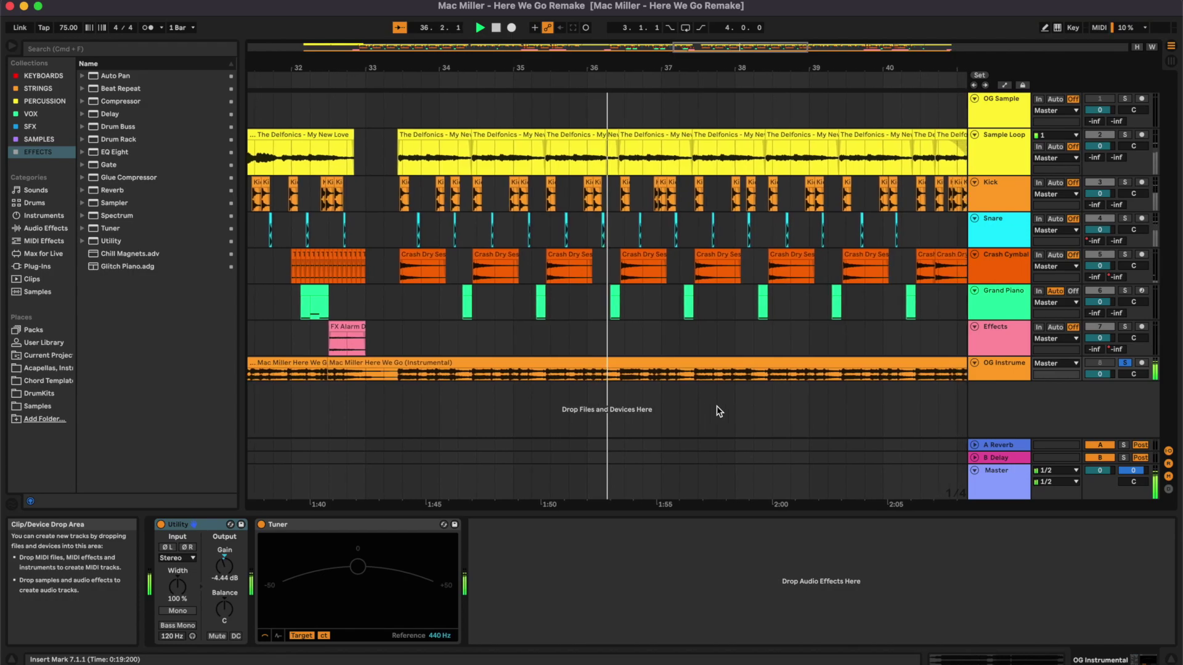
key(s)
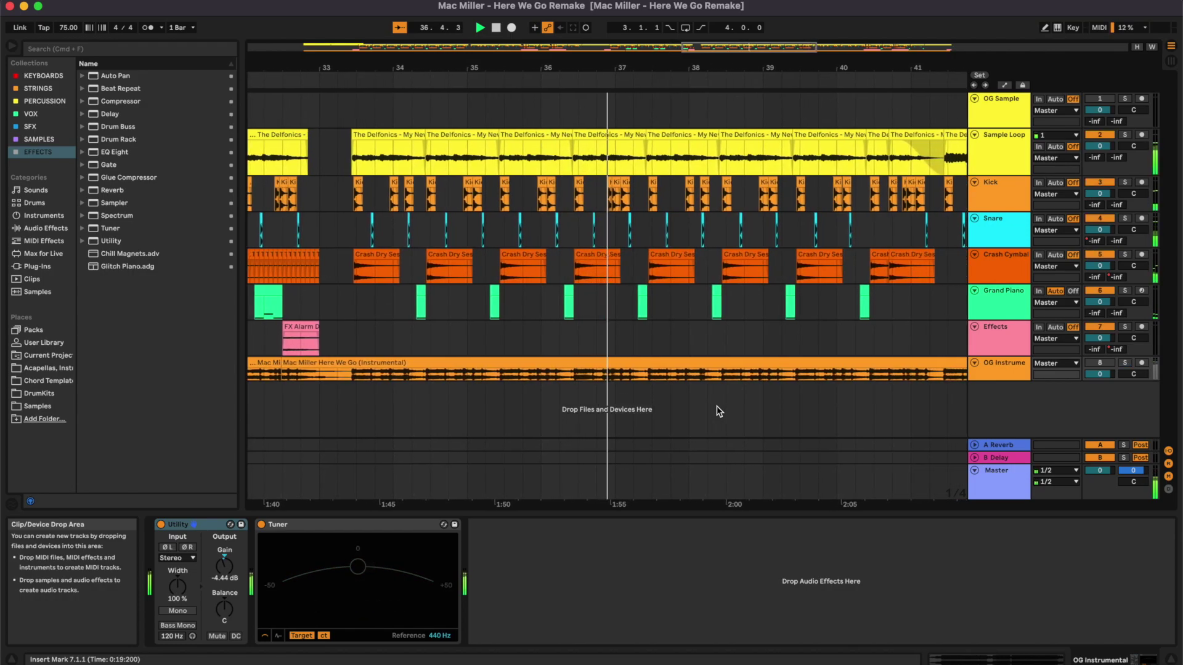
key(s)
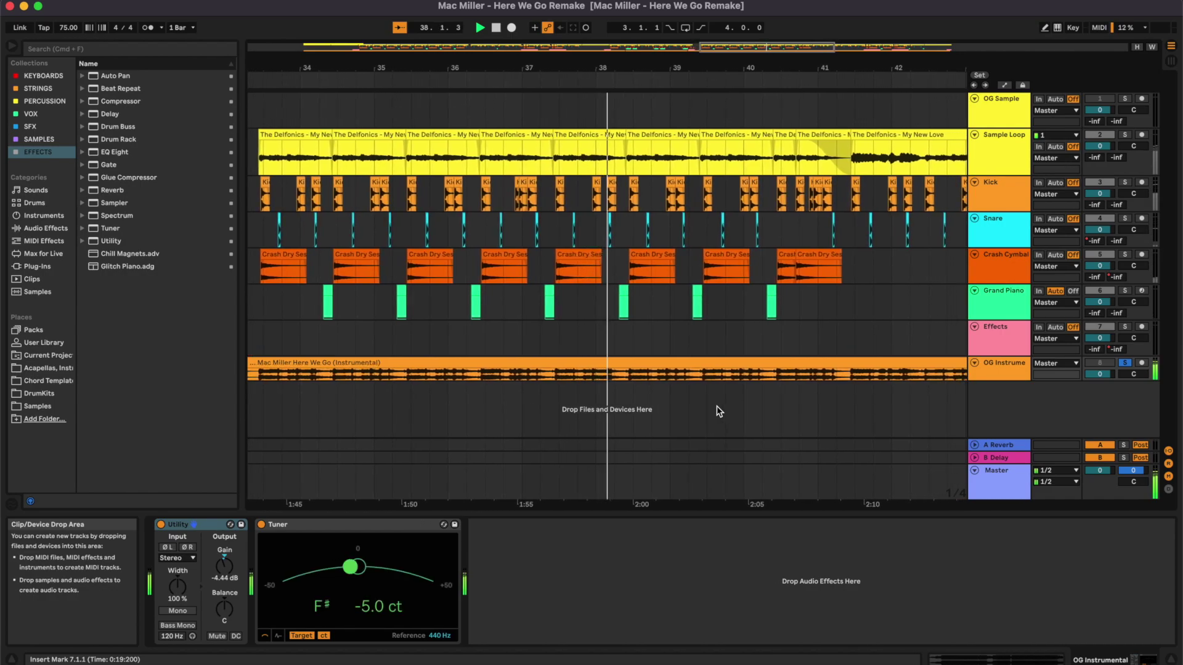
key(s)
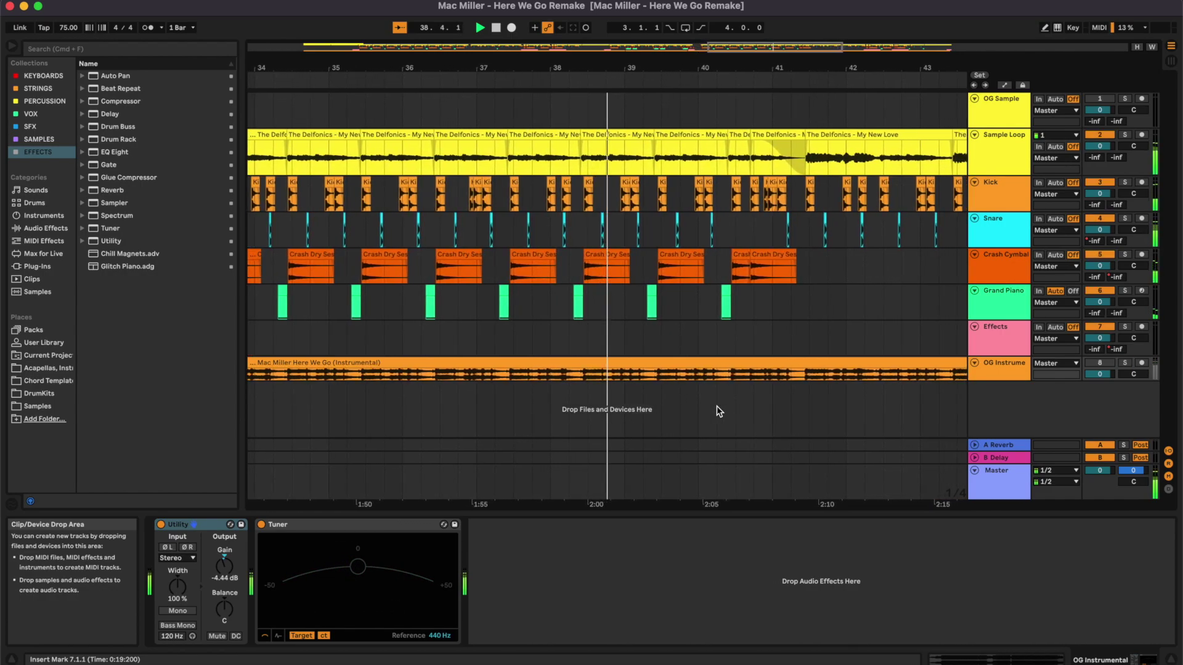
key(s)
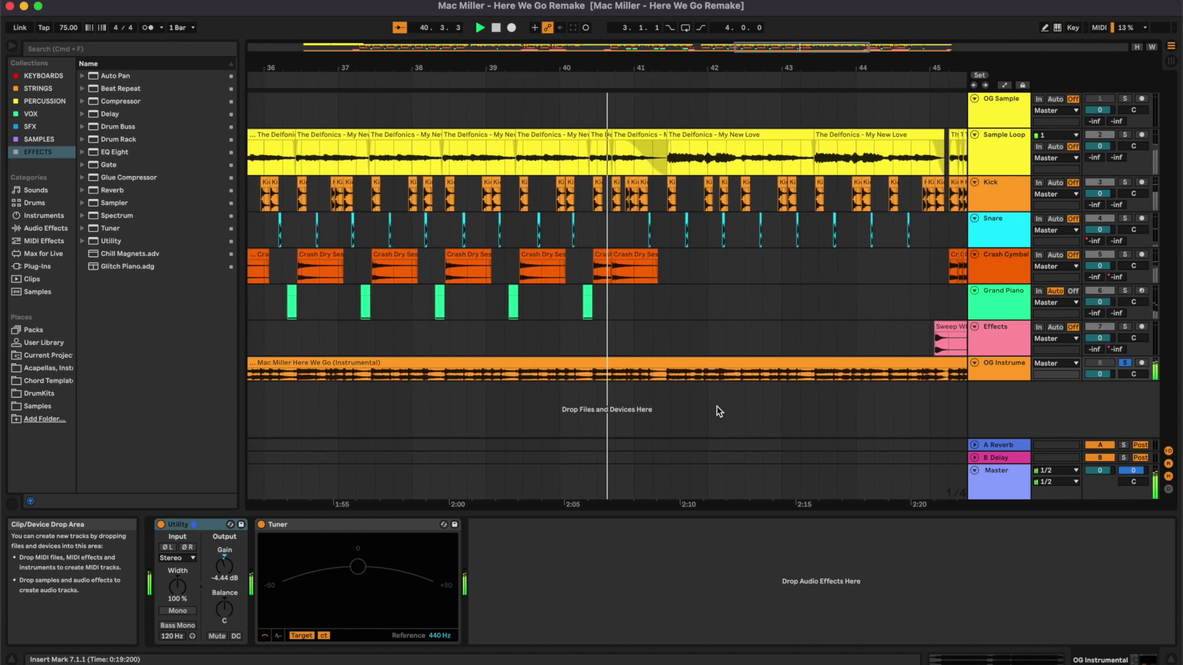
key(s)
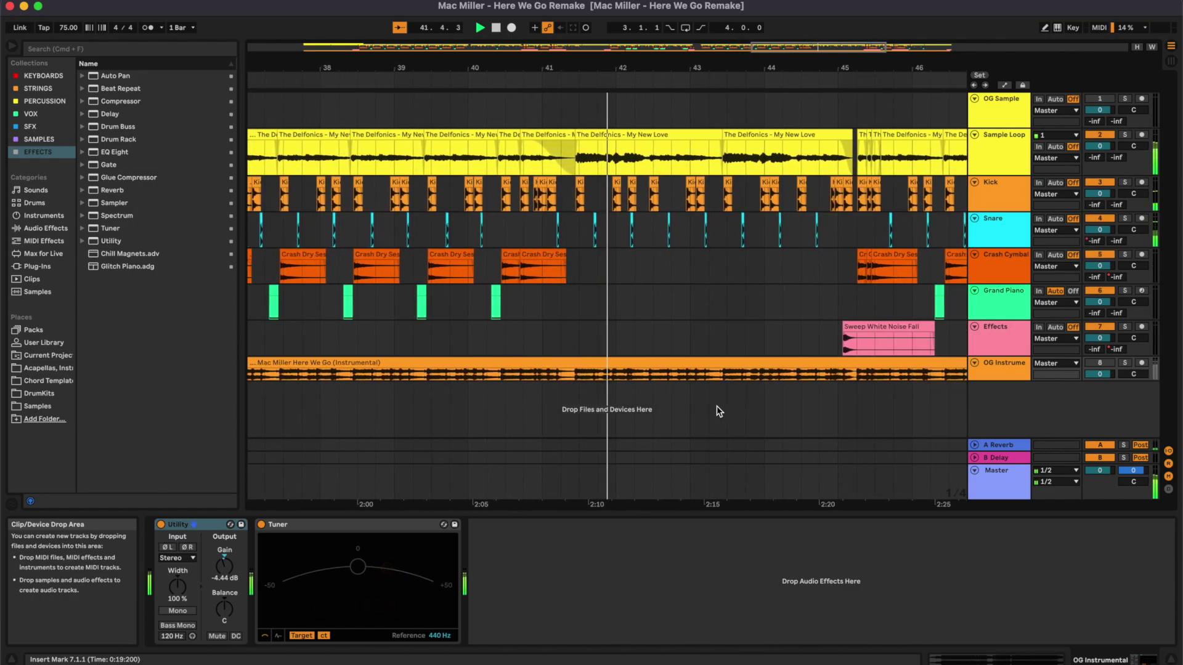
key(s)
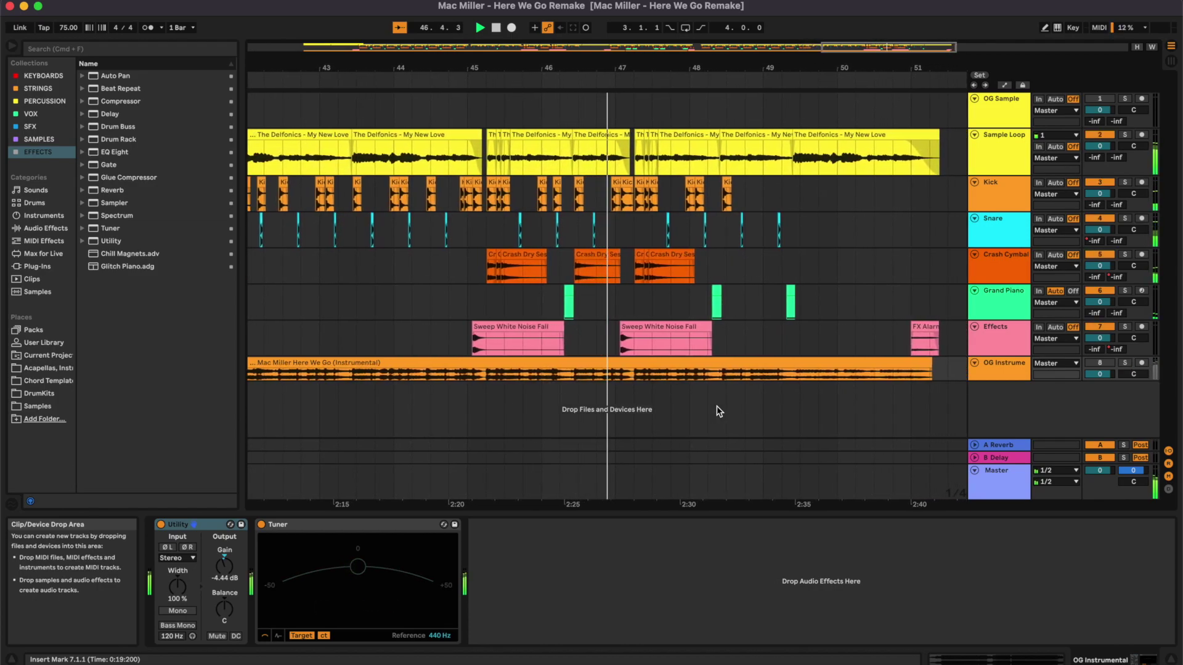
key(s)
key(s)
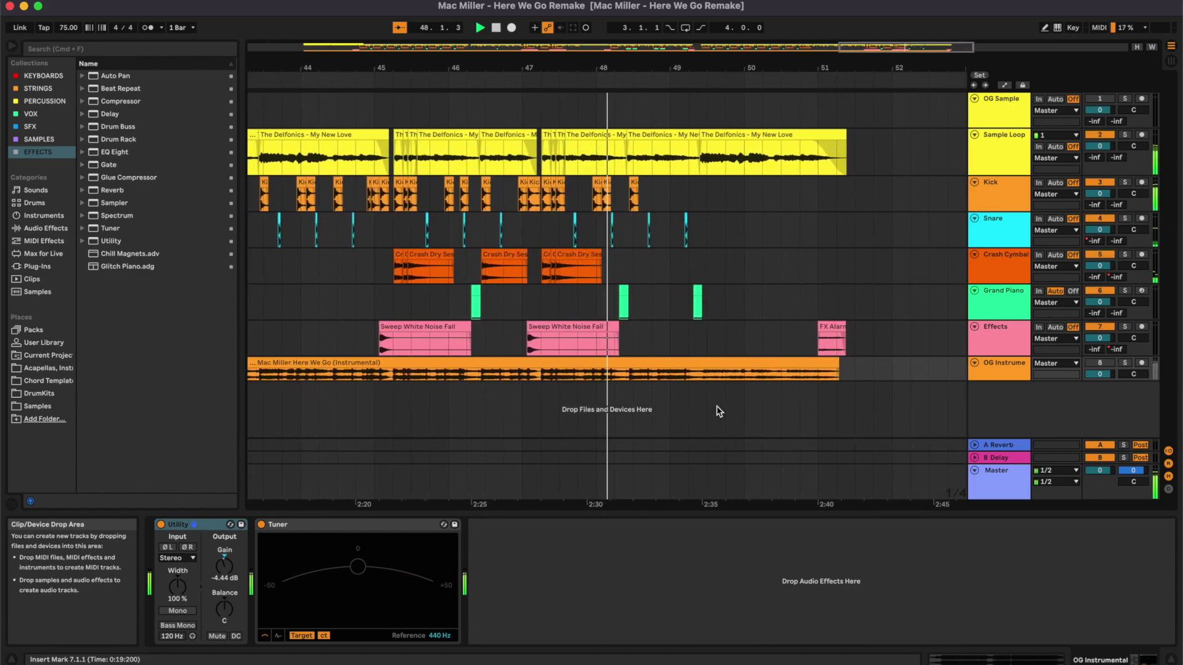
key(s)
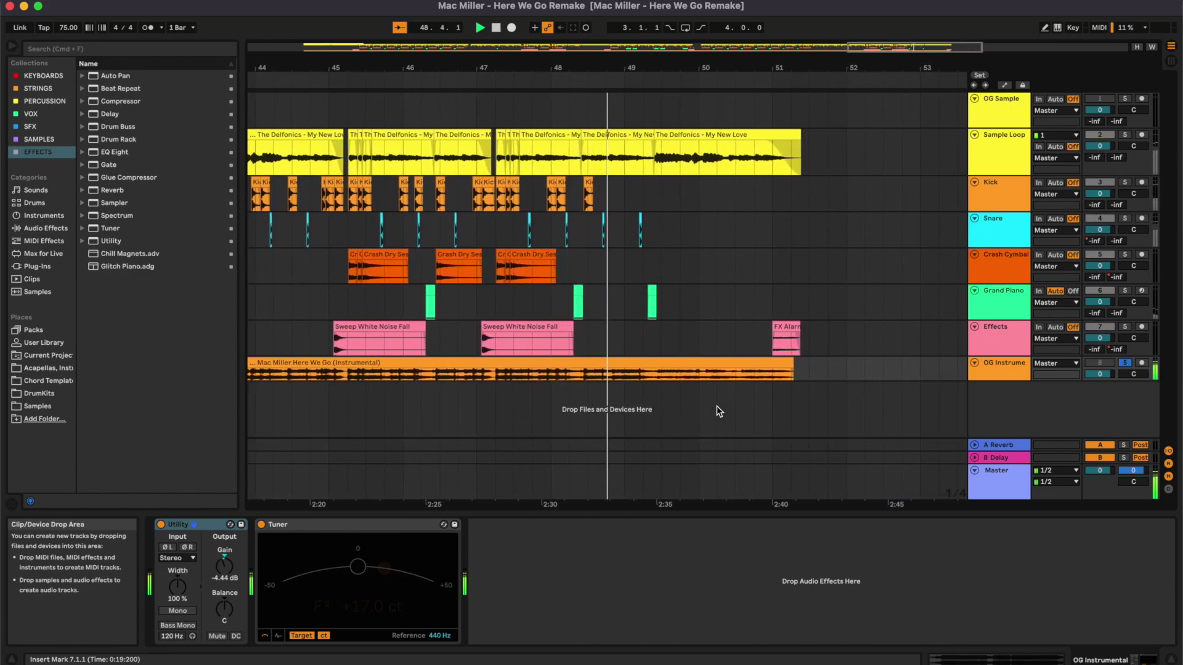
key(s)
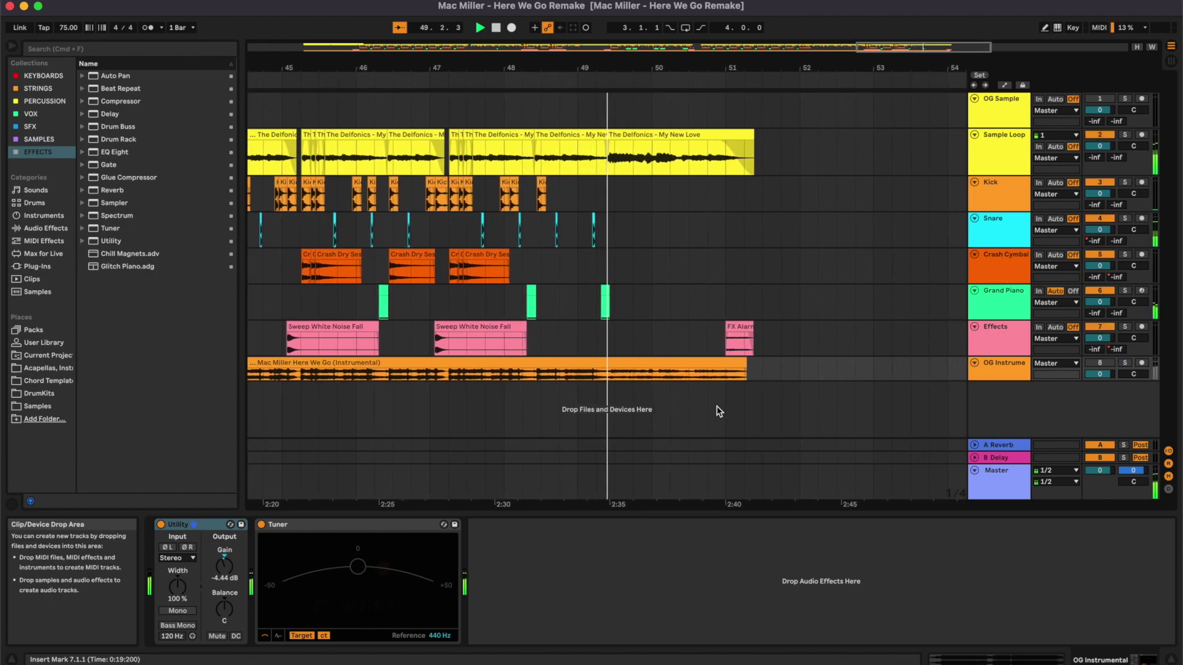
key(s)
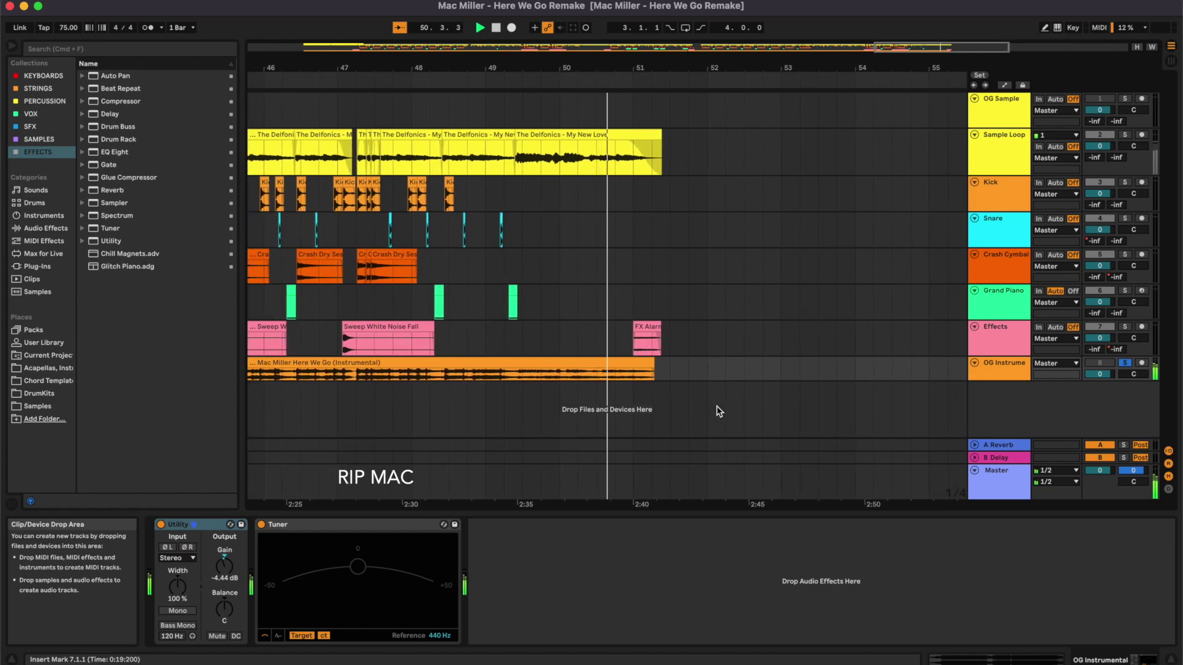
key(s)
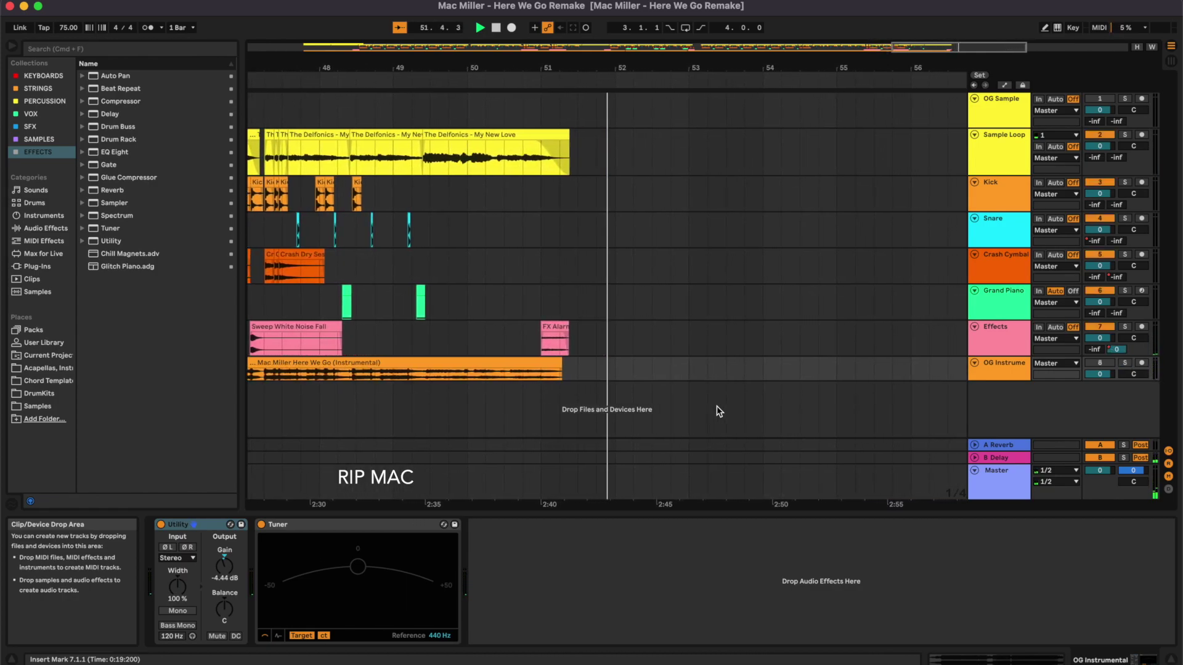
scroll(719, 411, down, 10)
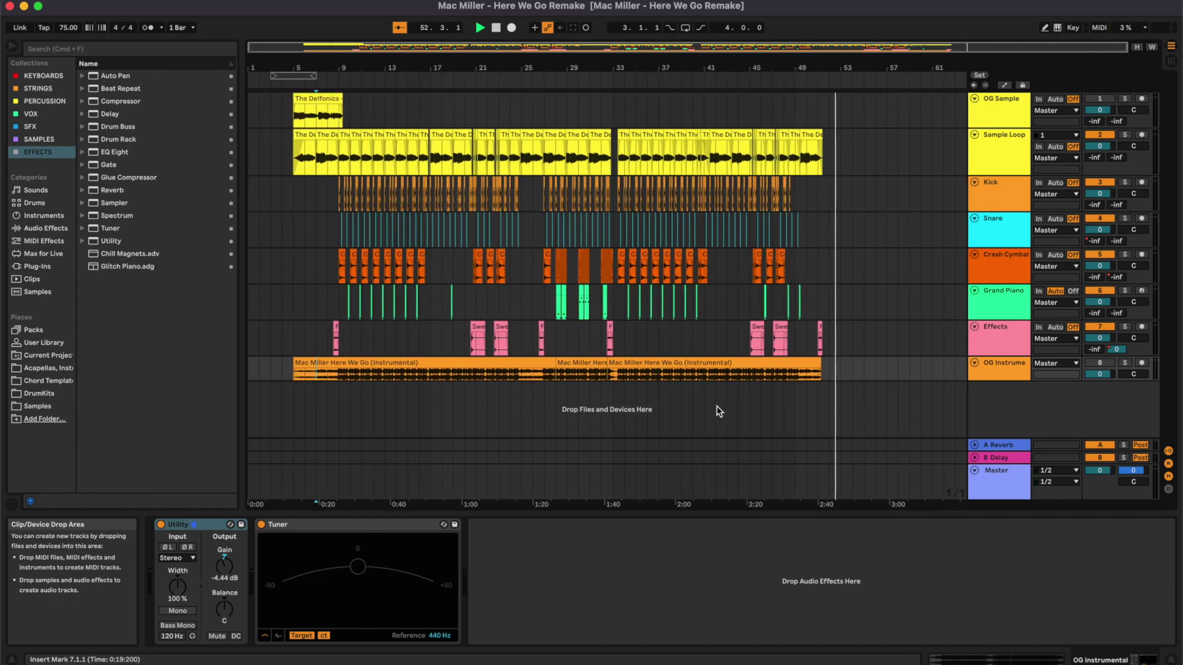